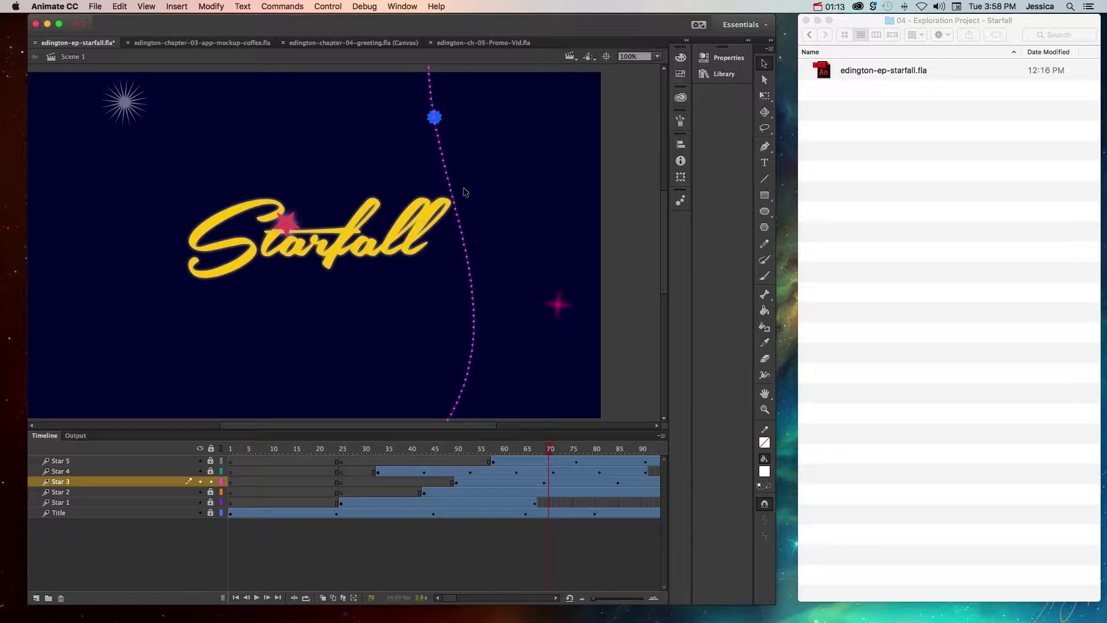
# - In Publish Settings, enable HTML Wrapper output alongside Flash (.swf) and review the SWF options
pyautogui.click(94, 6)
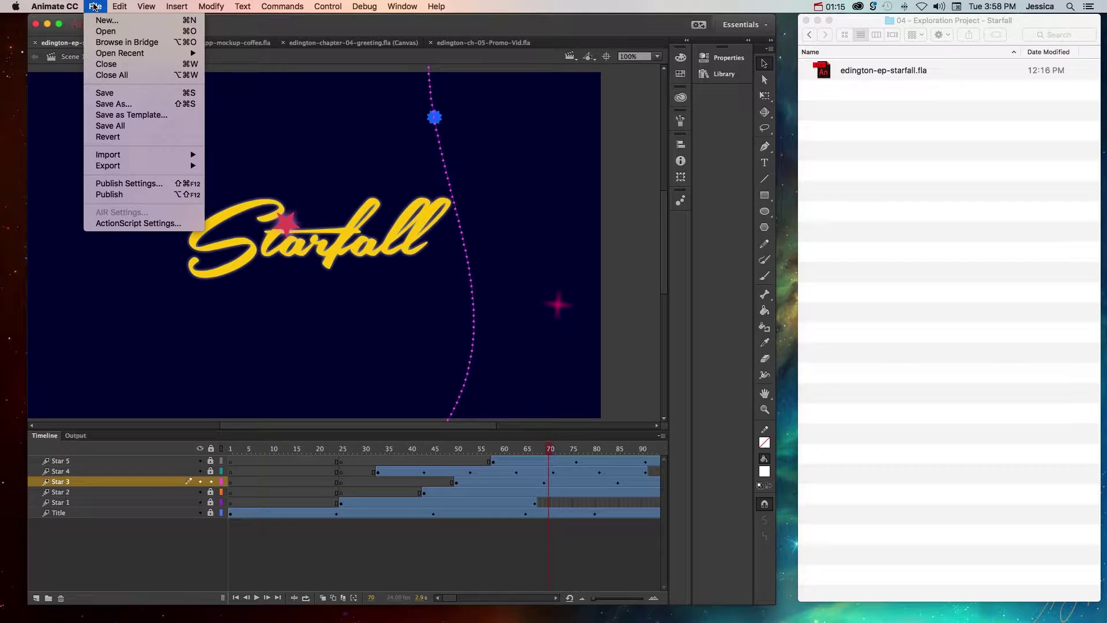
pyautogui.click(140, 185)
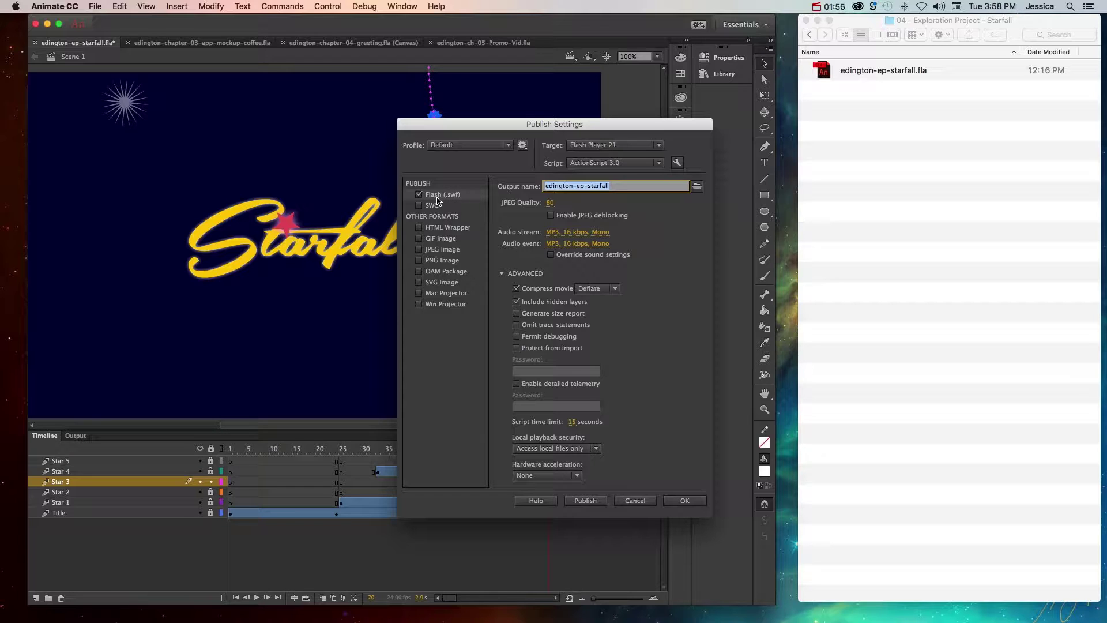
pyautogui.click(419, 227)
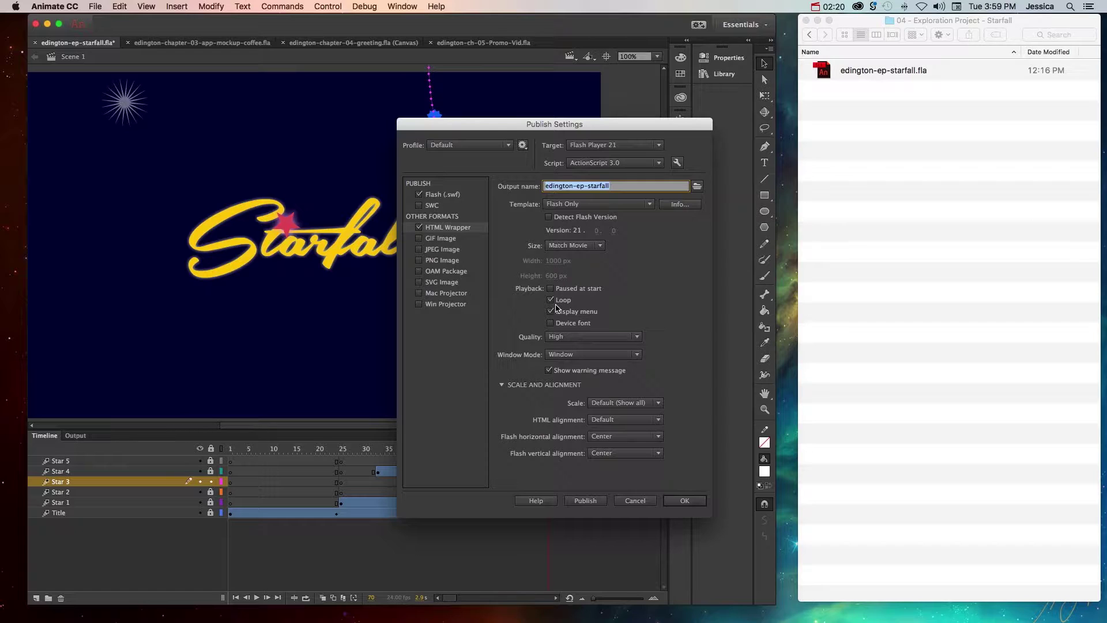
pyautogui.click(458, 195)
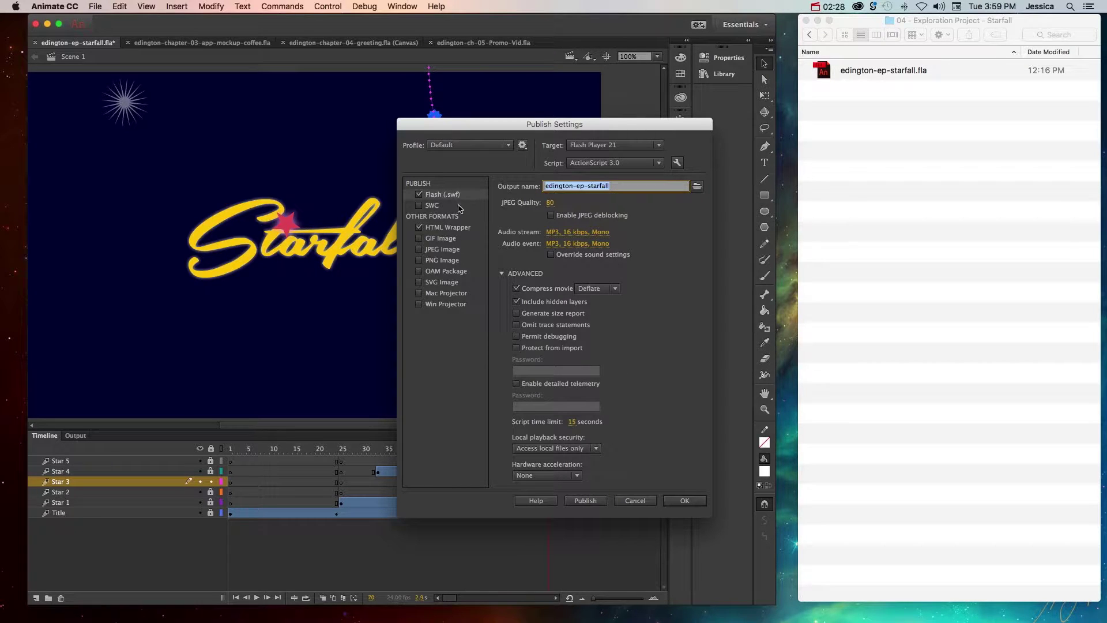
pyautogui.click(456, 228)
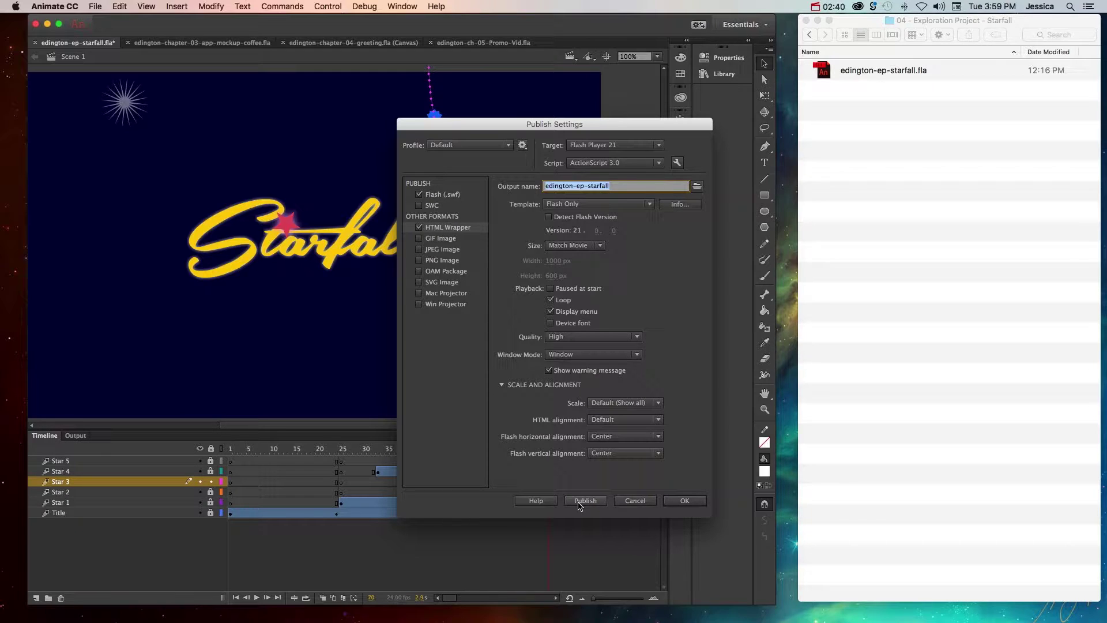
pyautogui.click(579, 501)
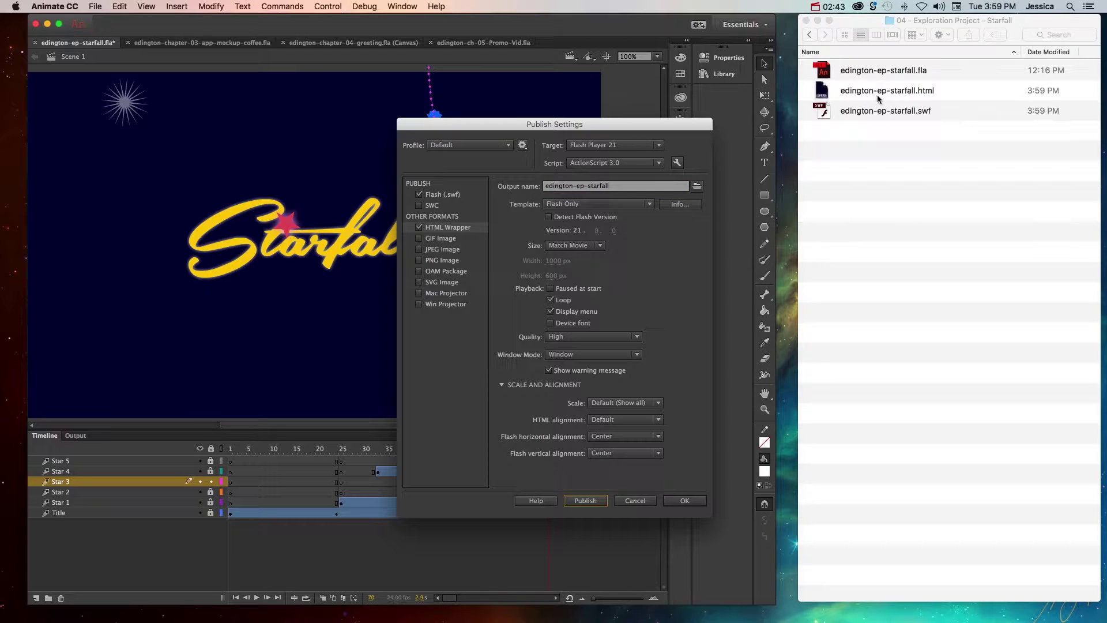
pyautogui.click(896, 73)
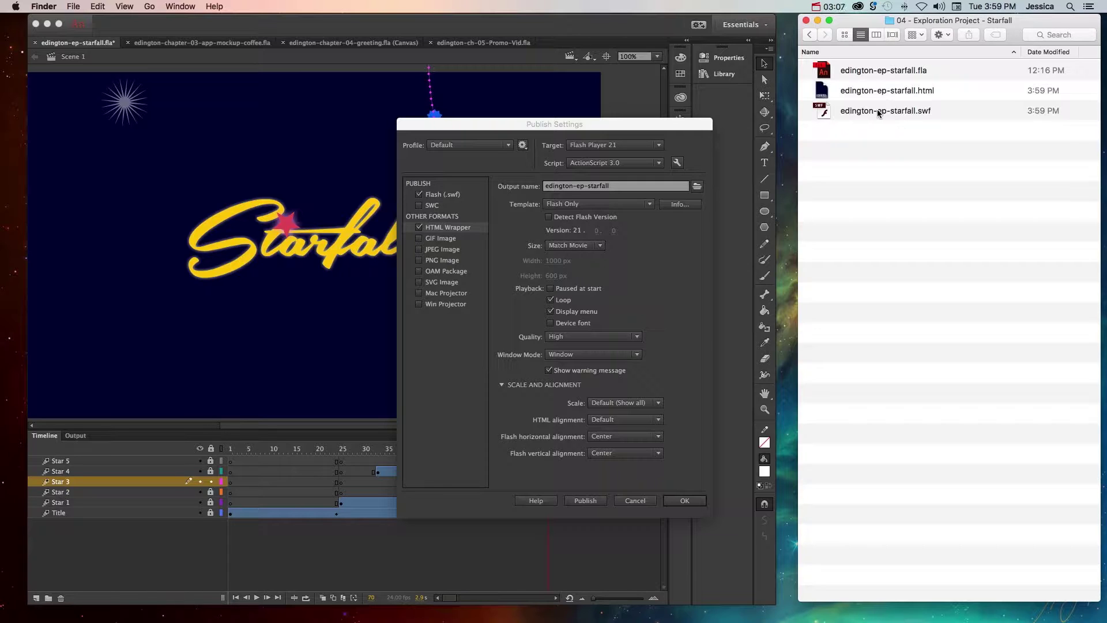
# - Browse the GIF, JPEG, OAM, SVG and Mac Projector publish options, leaving them all disabled
pyautogui.click(454, 348)
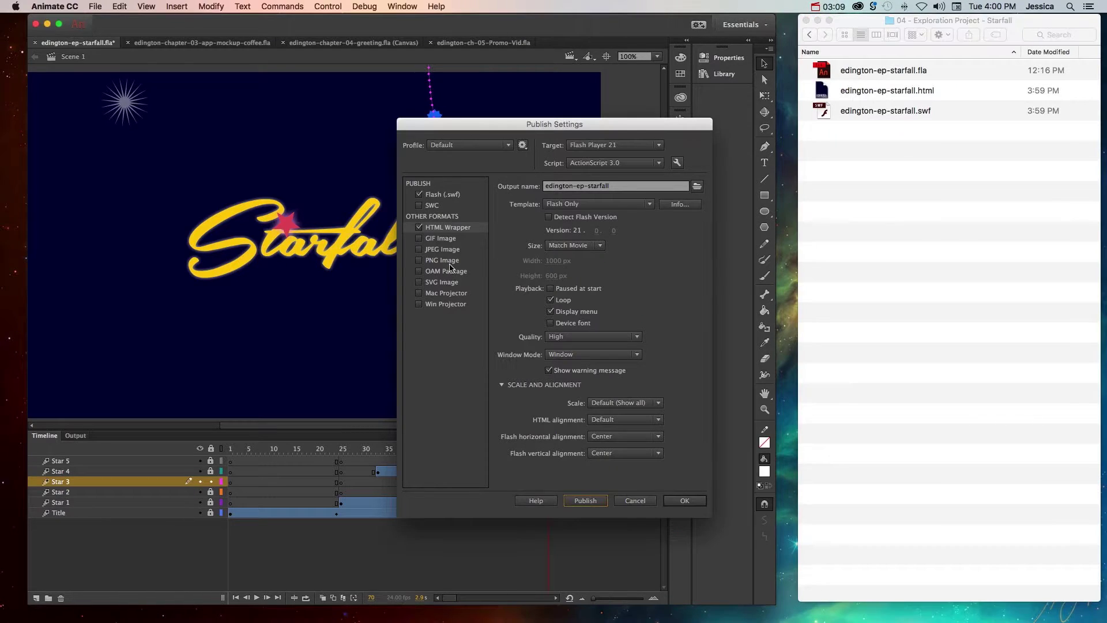
pyautogui.click(447, 241)
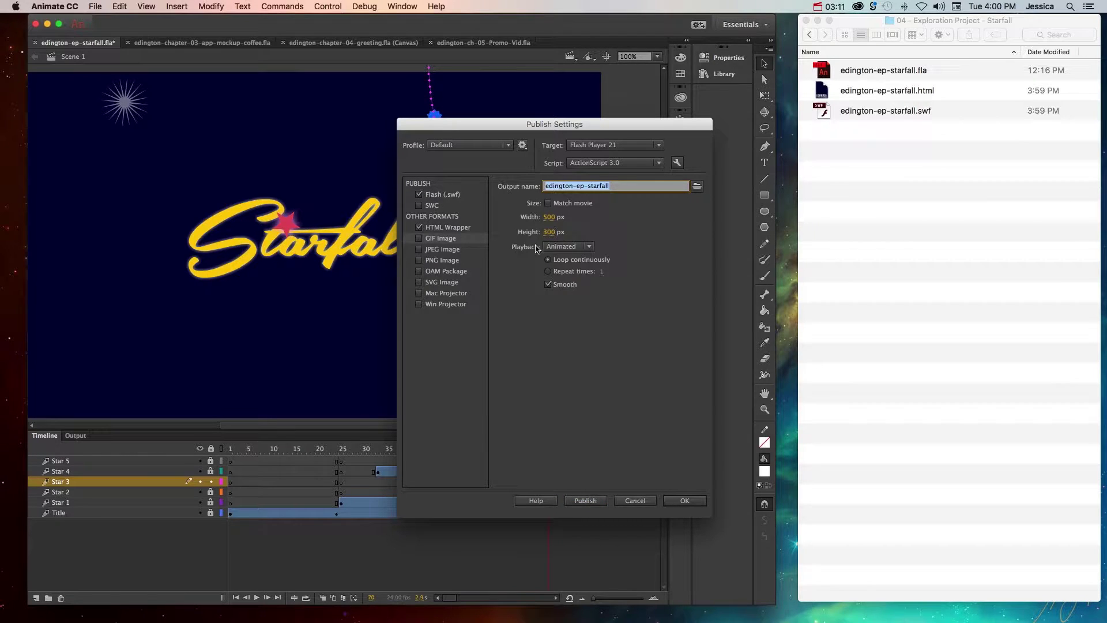
pyautogui.click(561, 248)
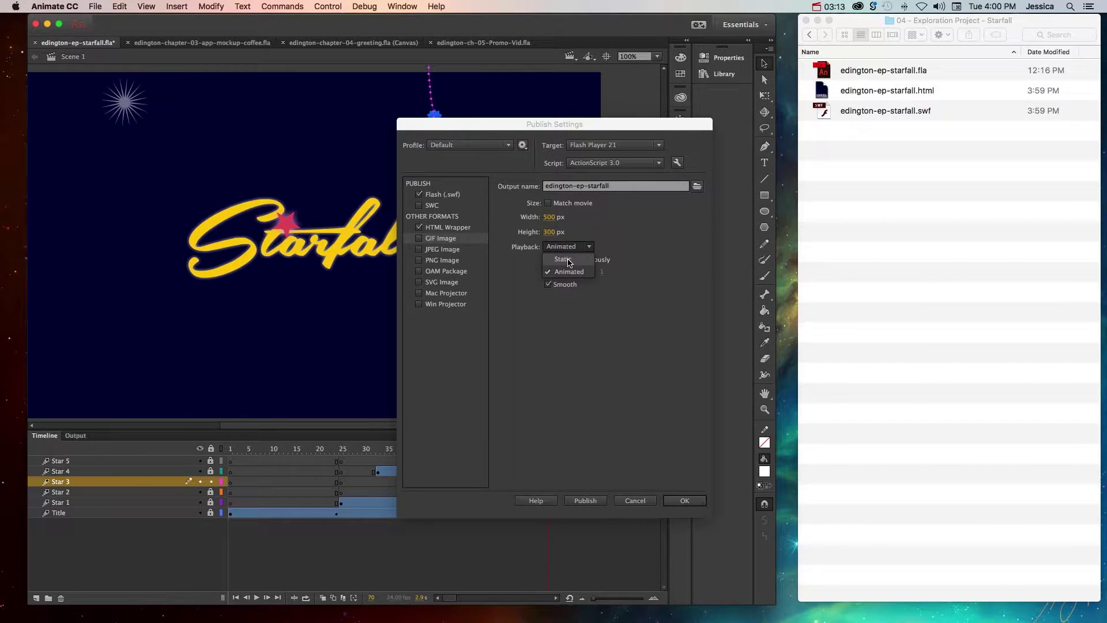
pyautogui.click(513, 261)
pyautogui.click(448, 254)
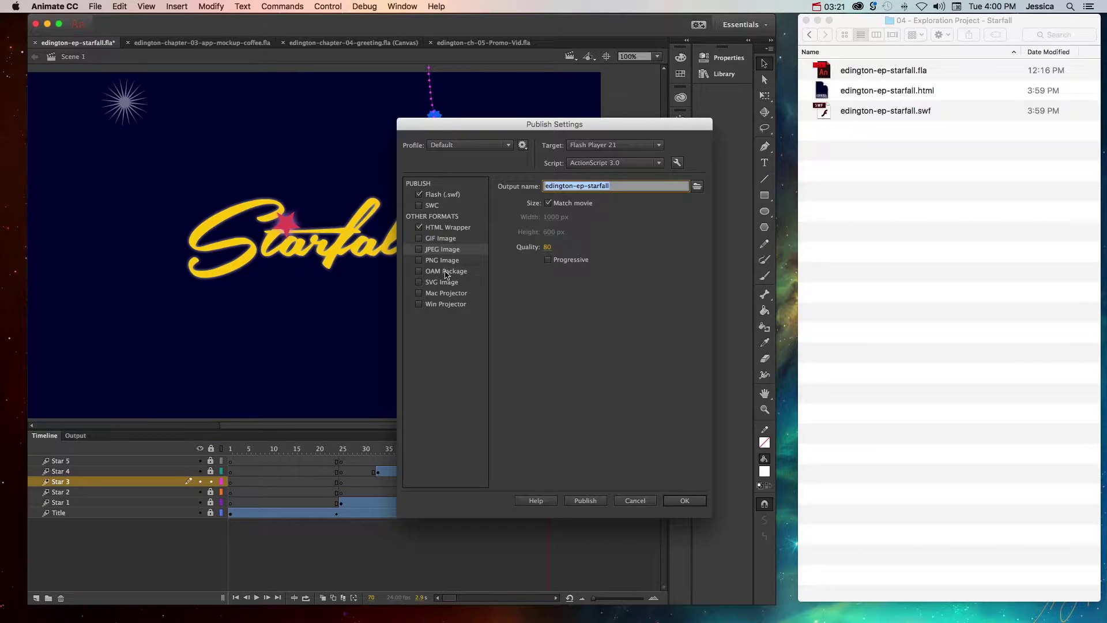
pyautogui.click(446, 271)
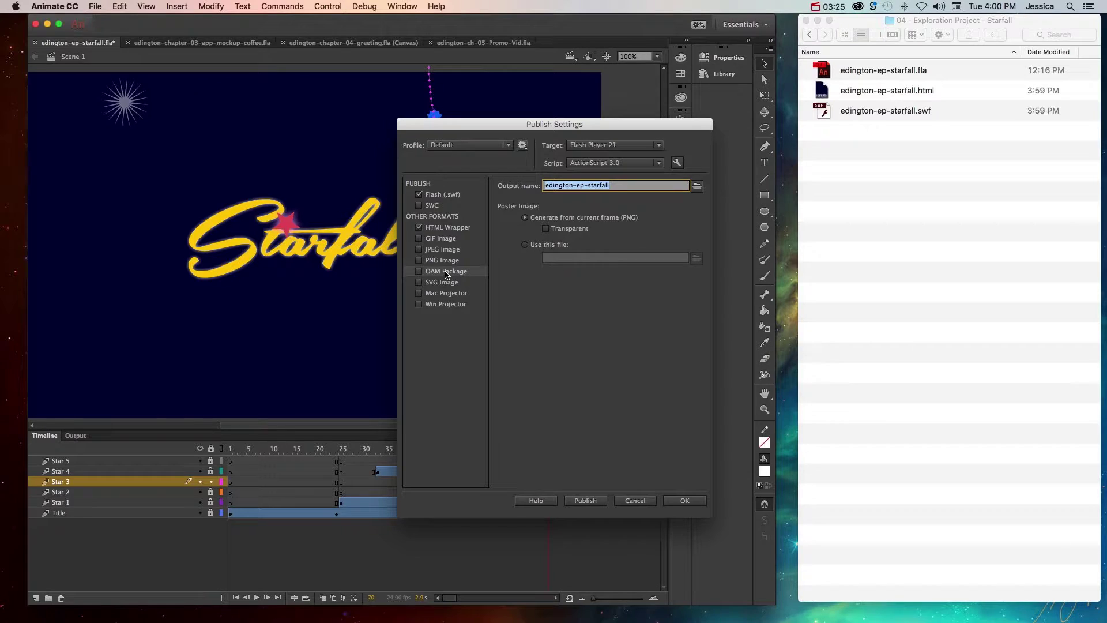
pyautogui.click(445, 282)
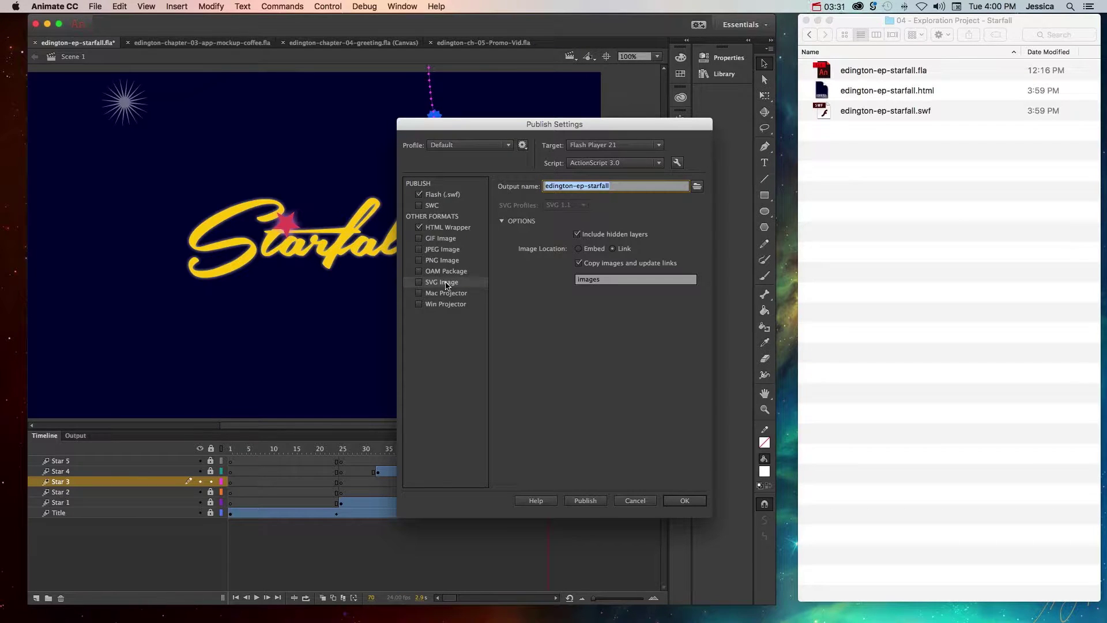
pyautogui.click(447, 294)
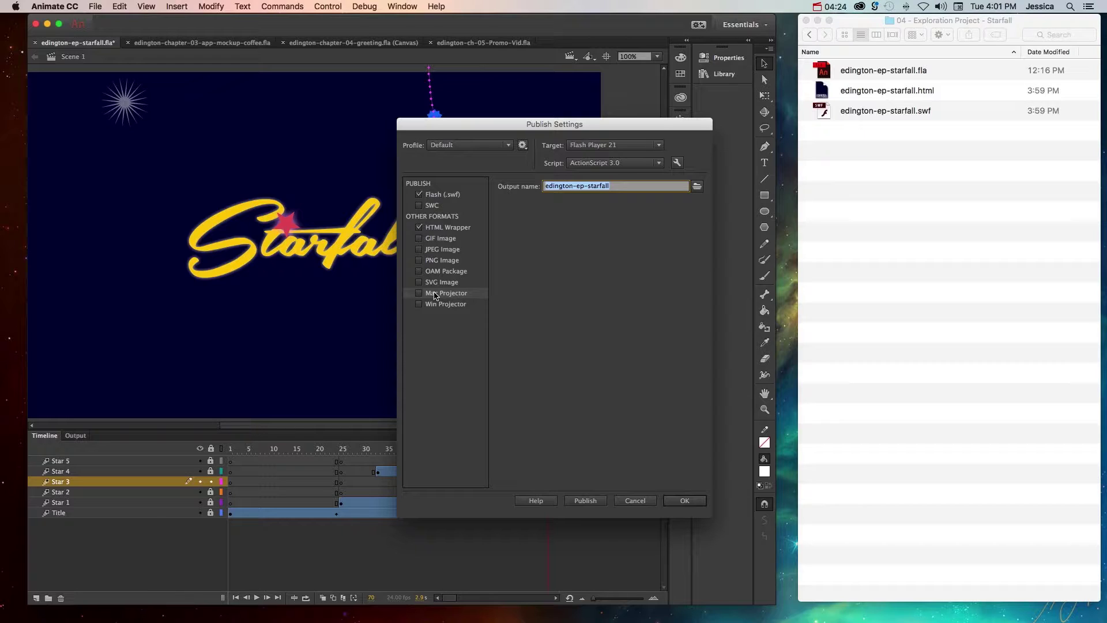
# - Close the Starfall publish settings, switch to the coffee mockup, and cancel its Publish Settings
pyautogui.click(633, 500)
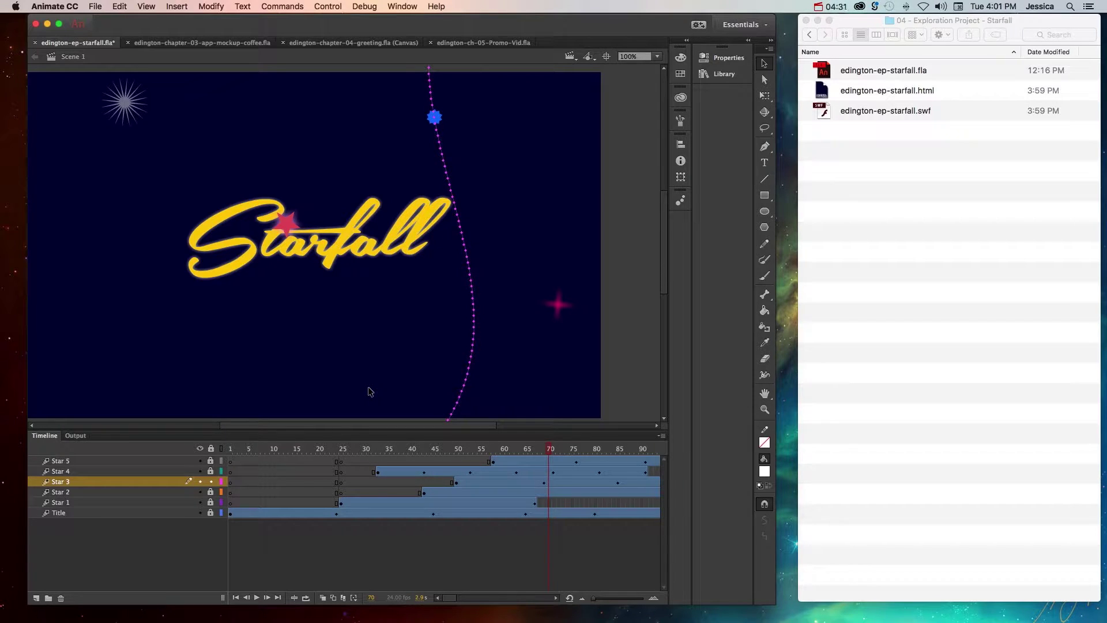
pyautogui.click(221, 44)
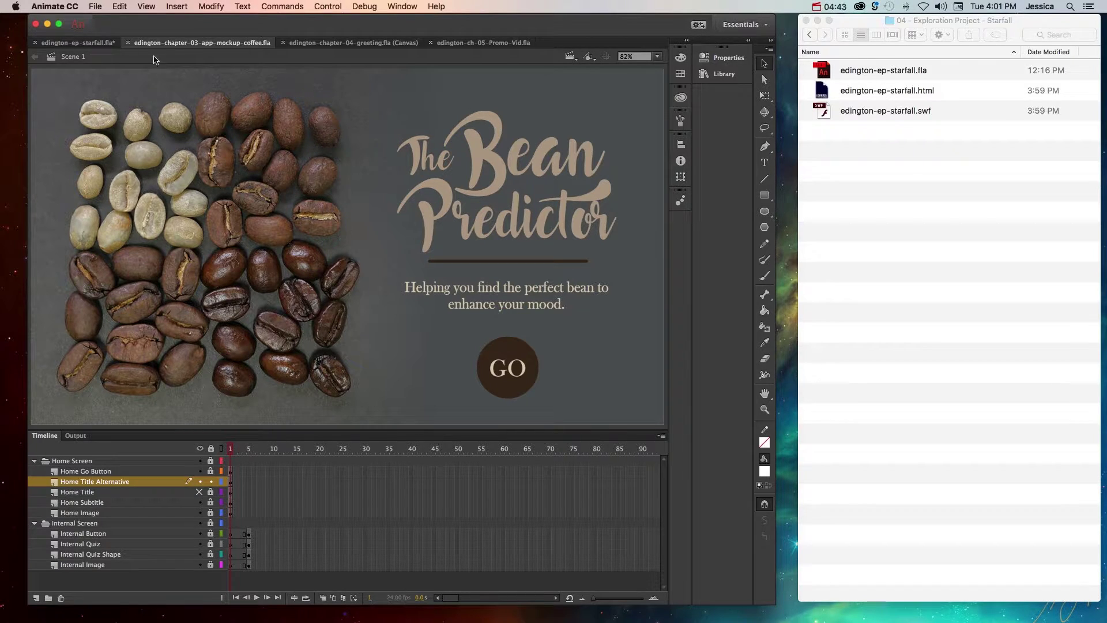
pyautogui.click(94, 7)
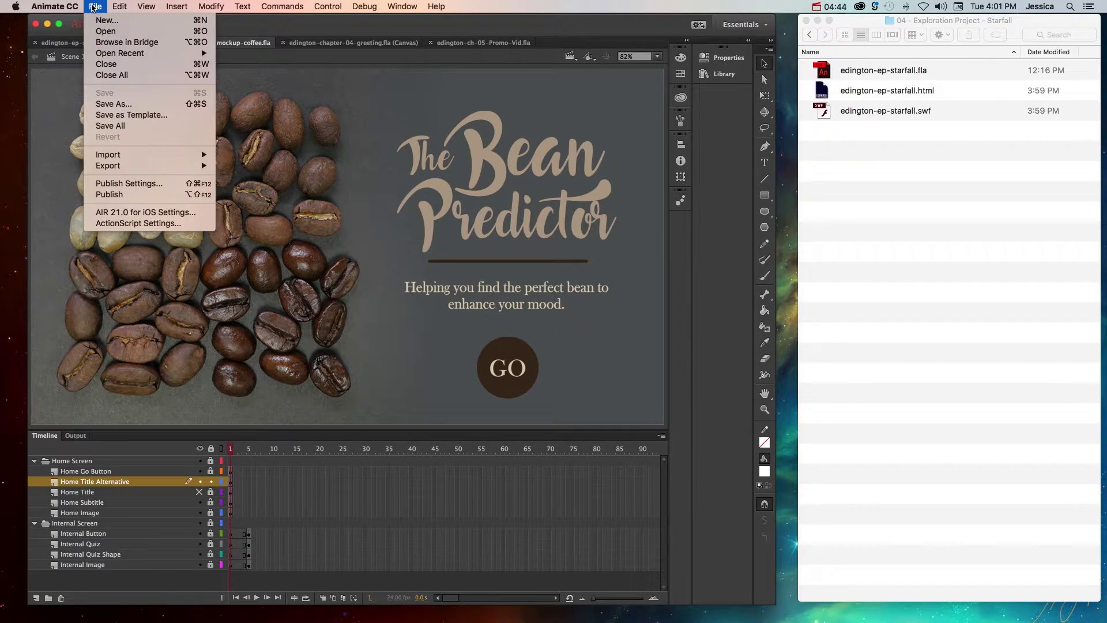
pyautogui.click(138, 183)
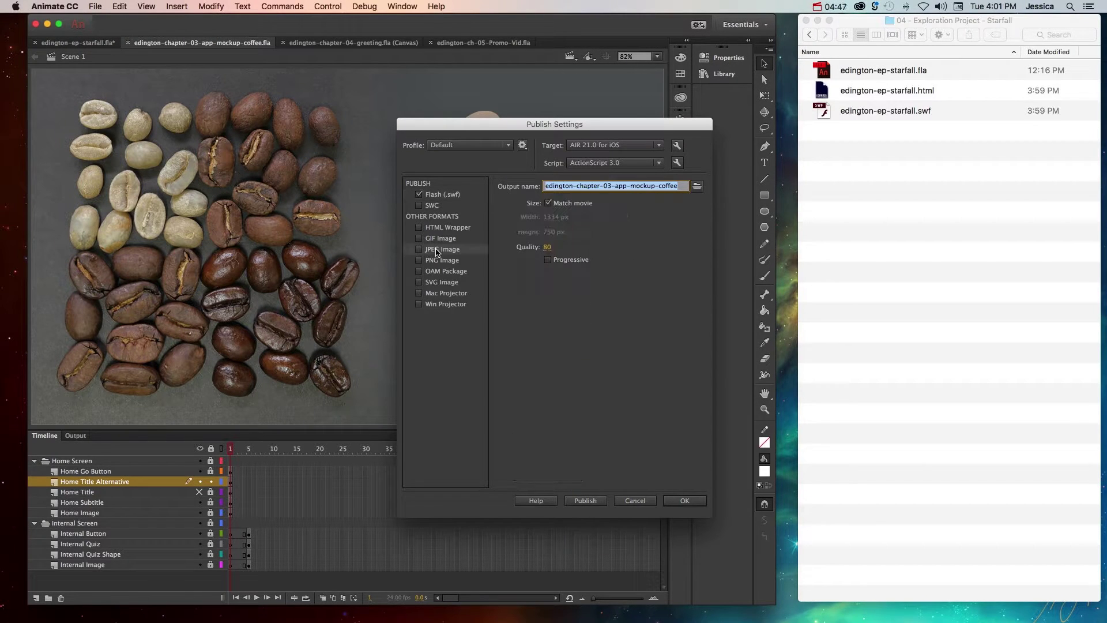
pyautogui.click(635, 500)
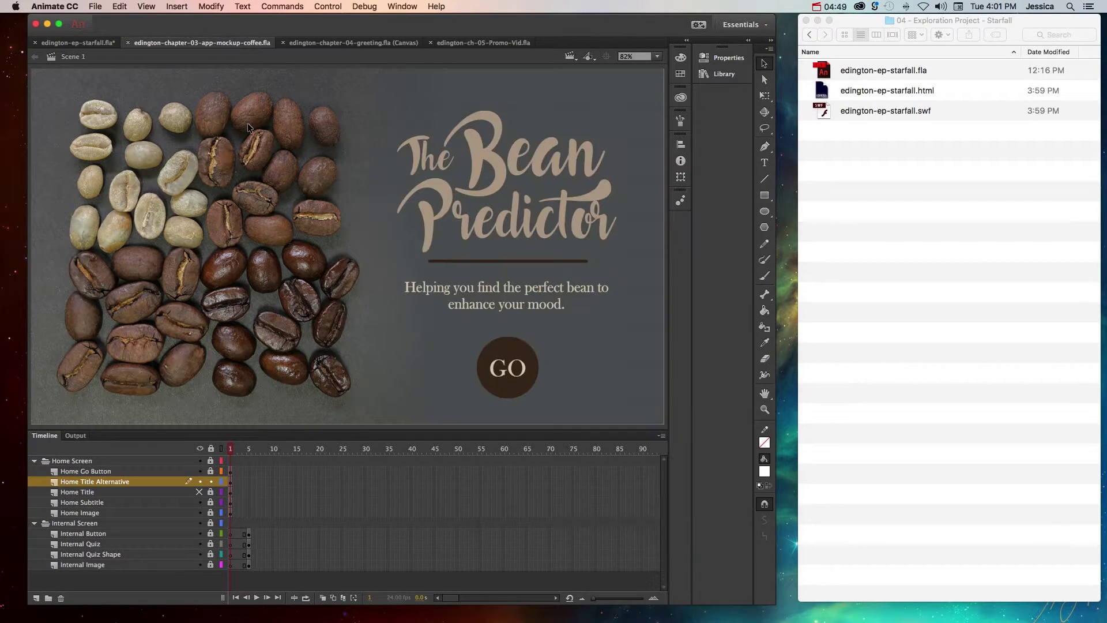
# - Start exporting the coffee mockup's current frame with File > Export > Export Image
pyautogui.click(96, 6)
pyautogui.moveTo(142, 172)
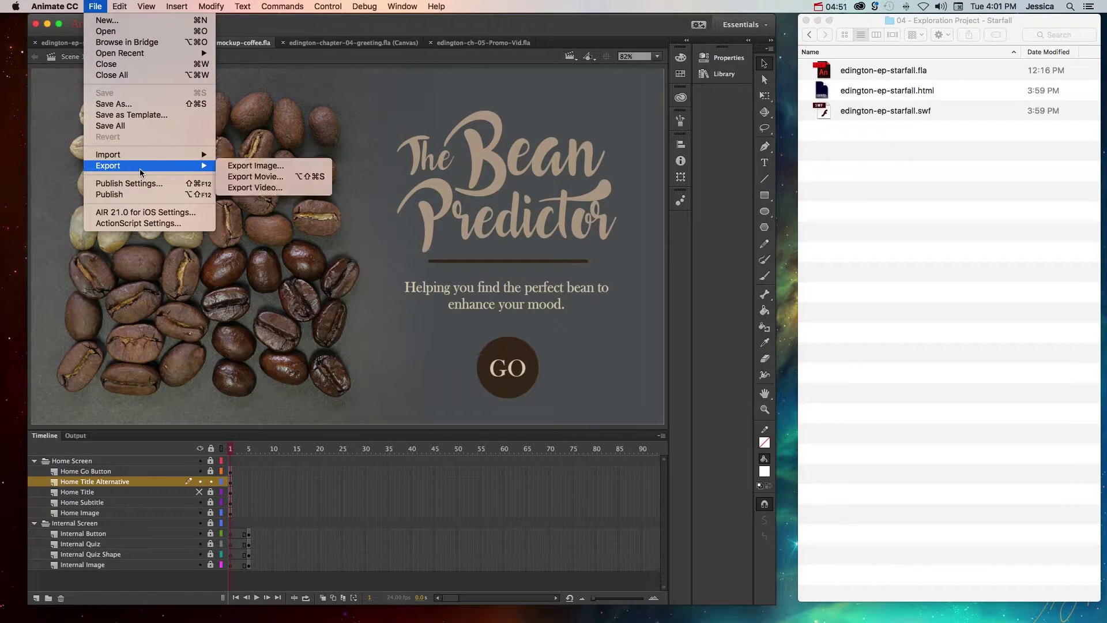
pyautogui.click(245, 170)
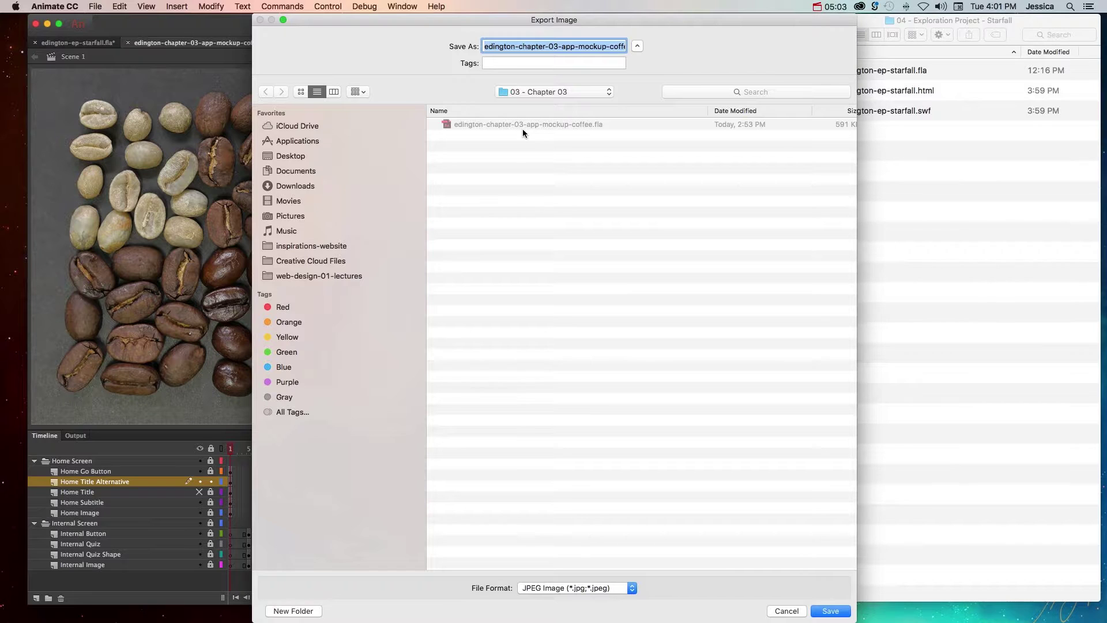
# - Save as JPEG with 1334×750 px, 72 dpi, Full Document Size and quality 100
pyautogui.click(830, 610)
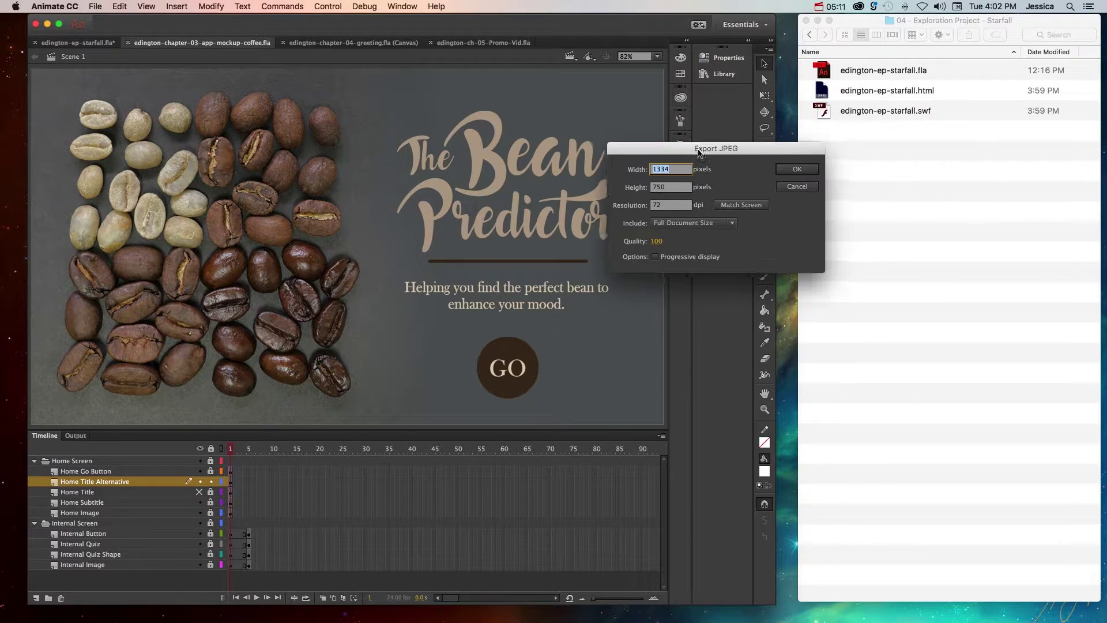
pyautogui.moveTo(714, 151); pyautogui.dragTo(646, 154)
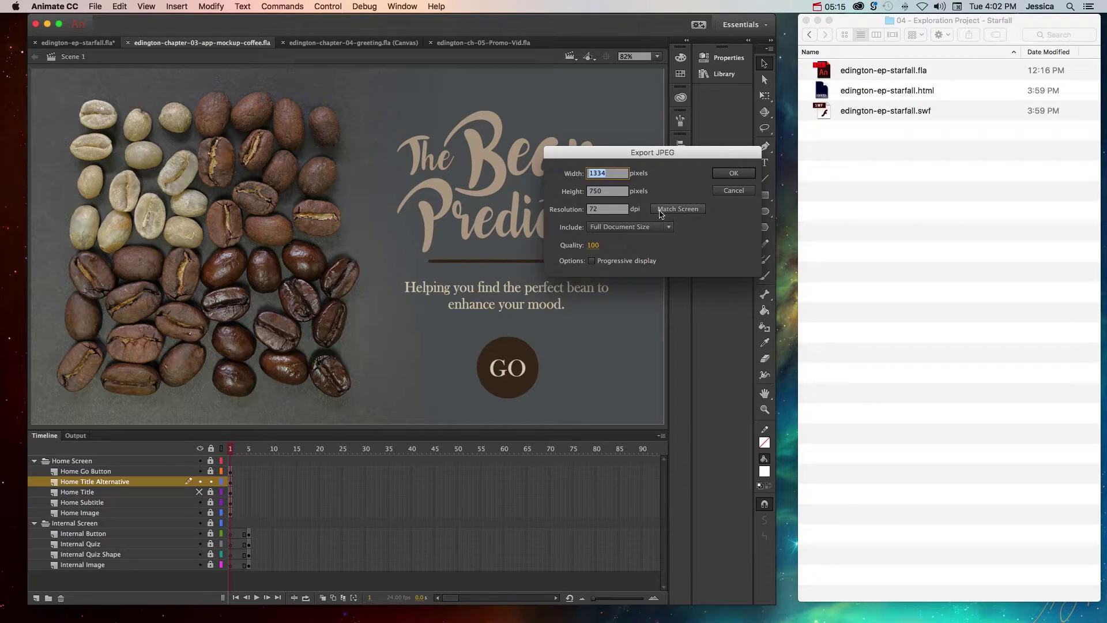
pyautogui.click(615, 210)
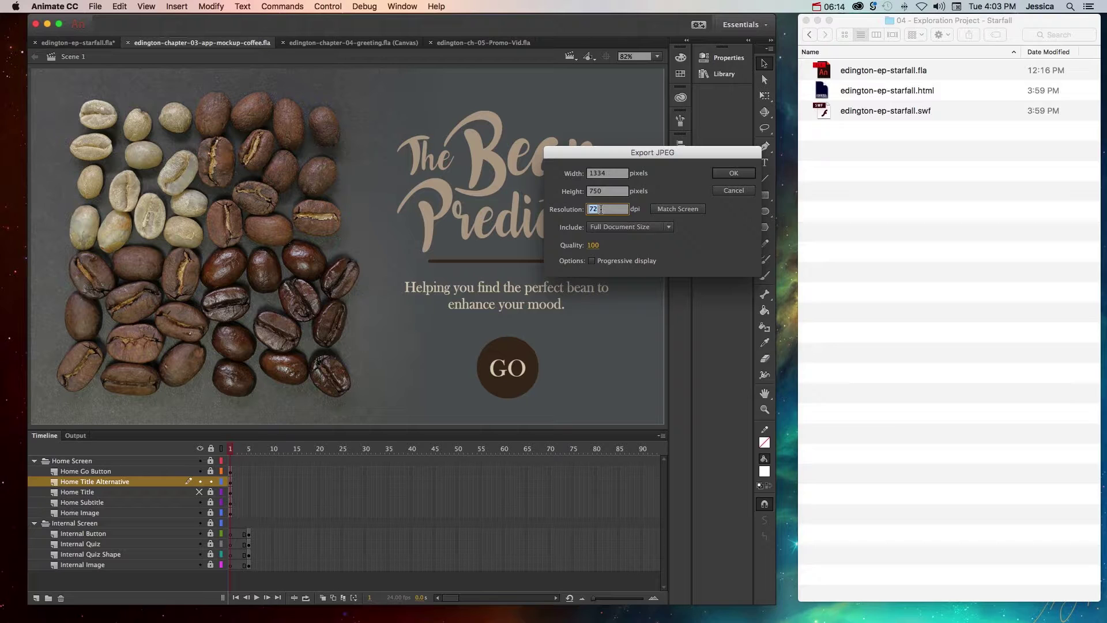
pyautogui.click(631, 226)
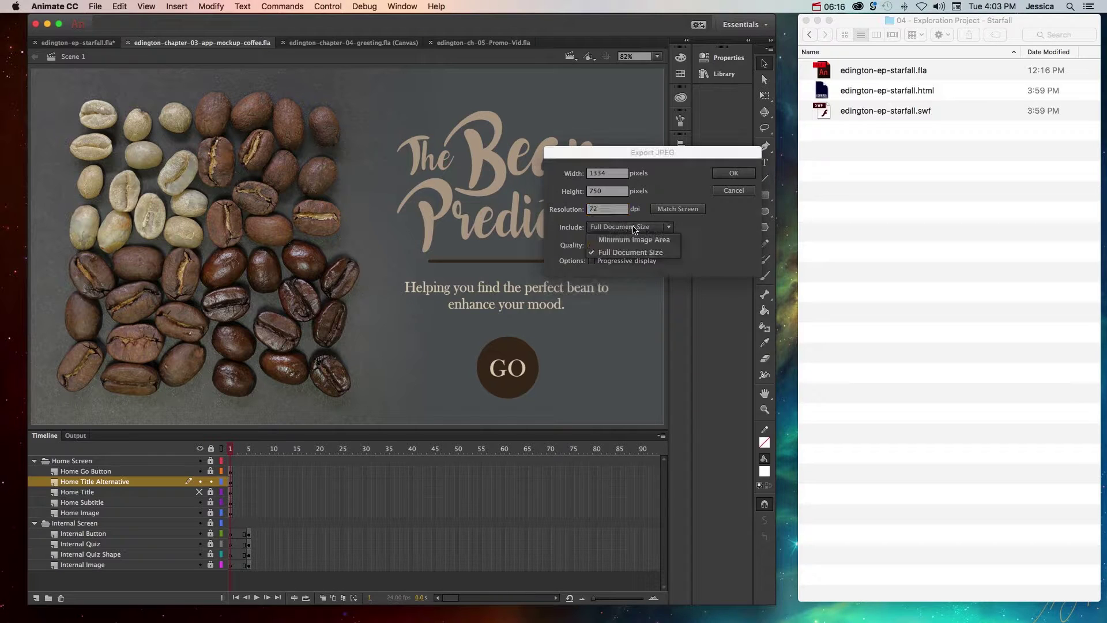
pyautogui.click(633, 253)
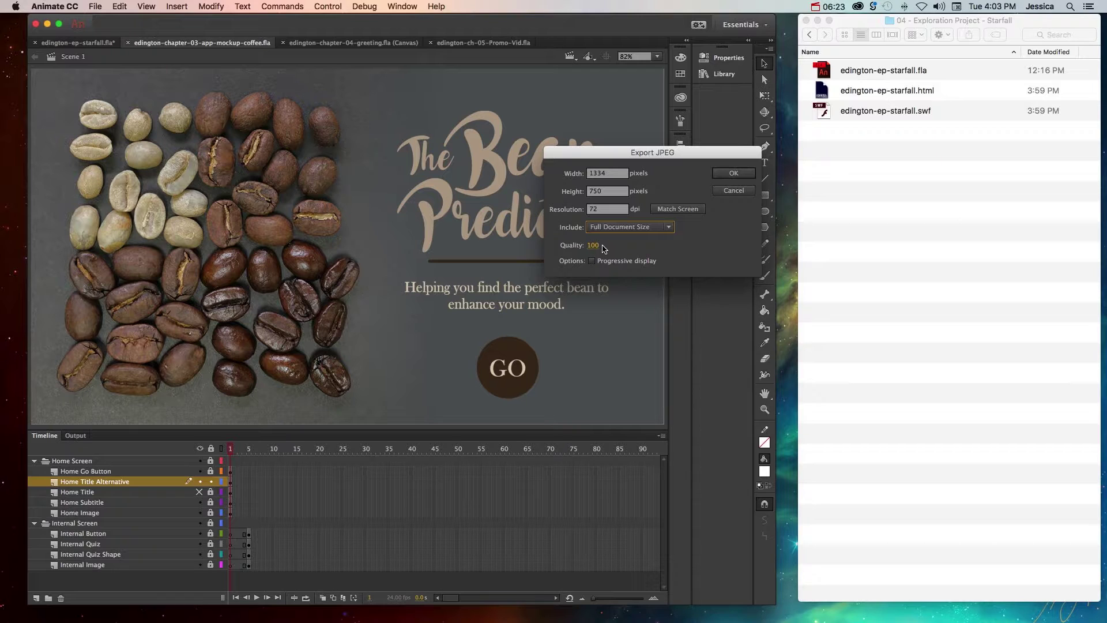
# - Export the JPEG and find edington-chapter-03-app-mockup-coffee.jpg in the 03 - Chapter 03 folder
pyautogui.click(734, 174)
pyautogui.click(810, 35)
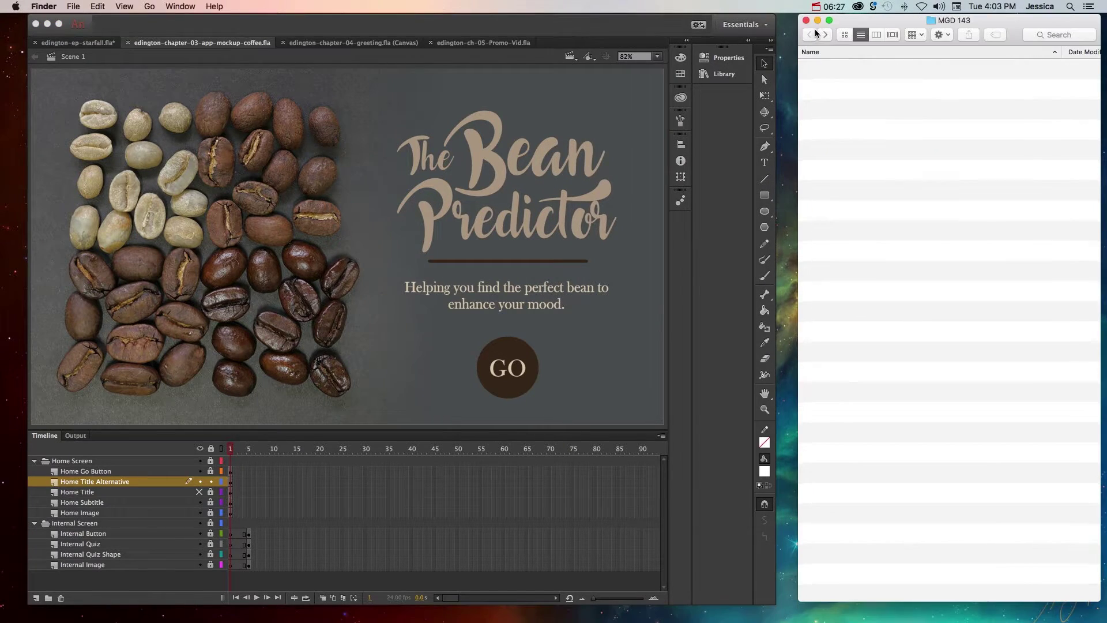
pyautogui.doubleClick(865, 92)
pyautogui.click(868, 94)
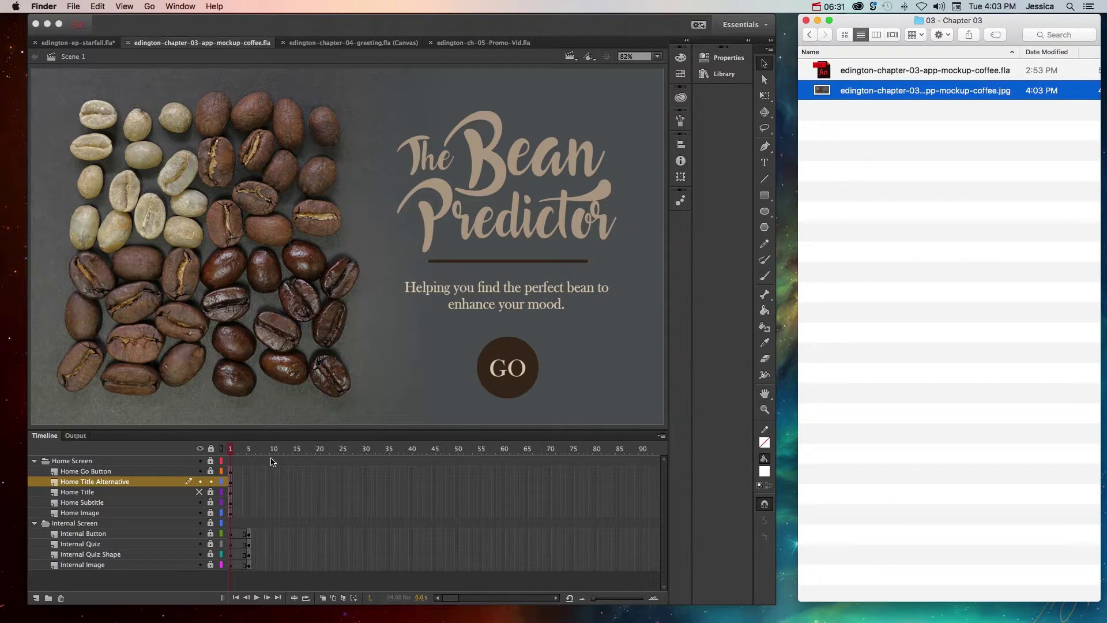
pyautogui.click(248, 454)
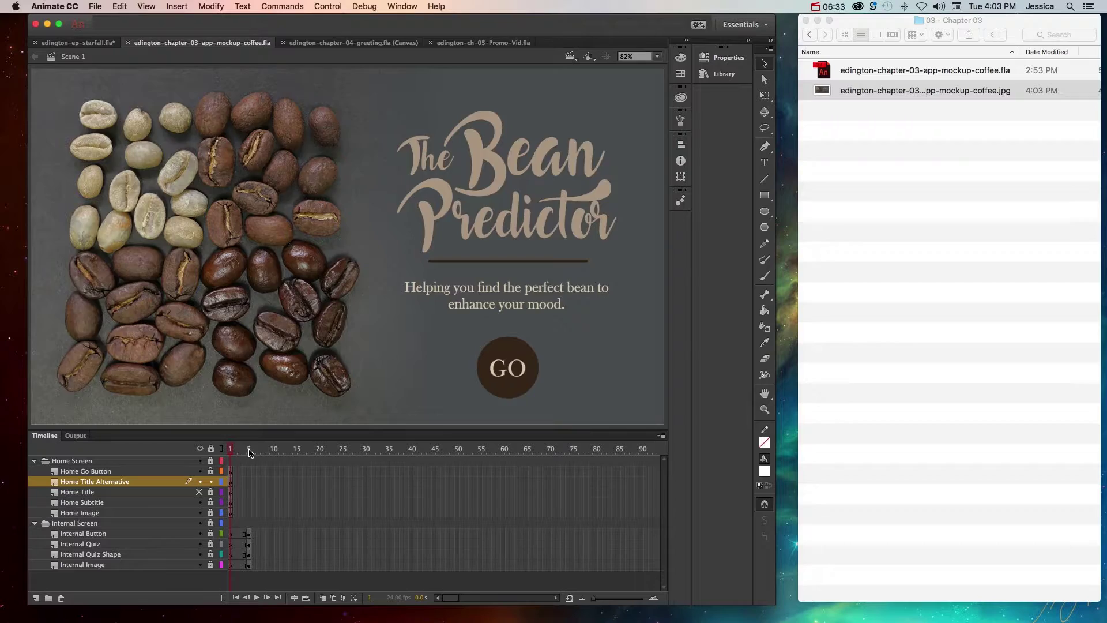
pyautogui.click(250, 450)
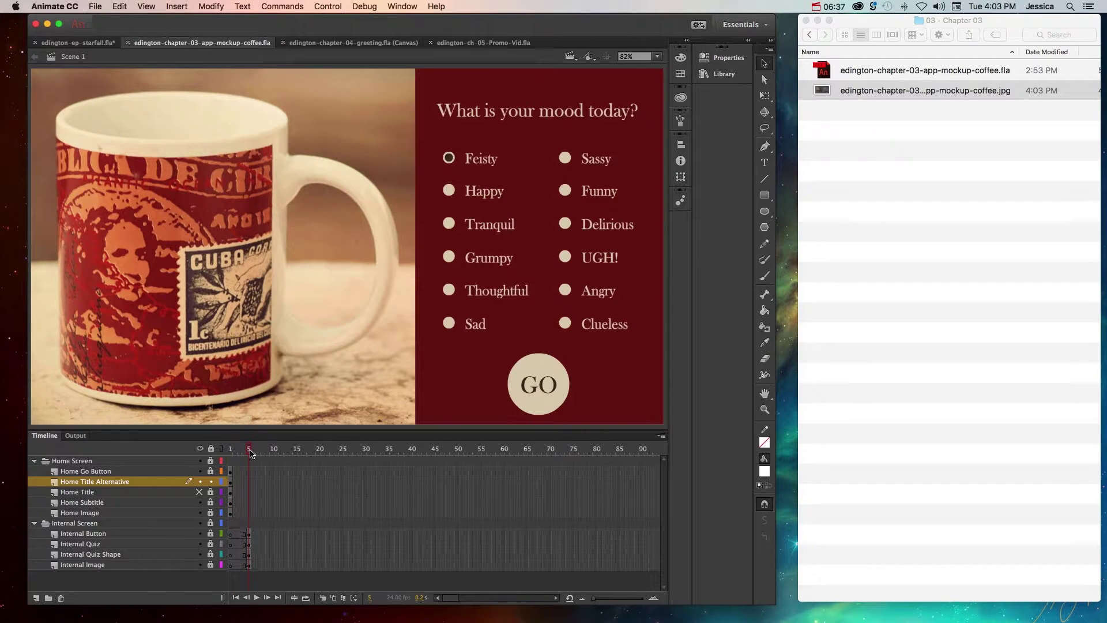
# - Switch to the Mother's Day greeting card and cancel its Publish Settings unchanged
pyautogui.click(336, 44)
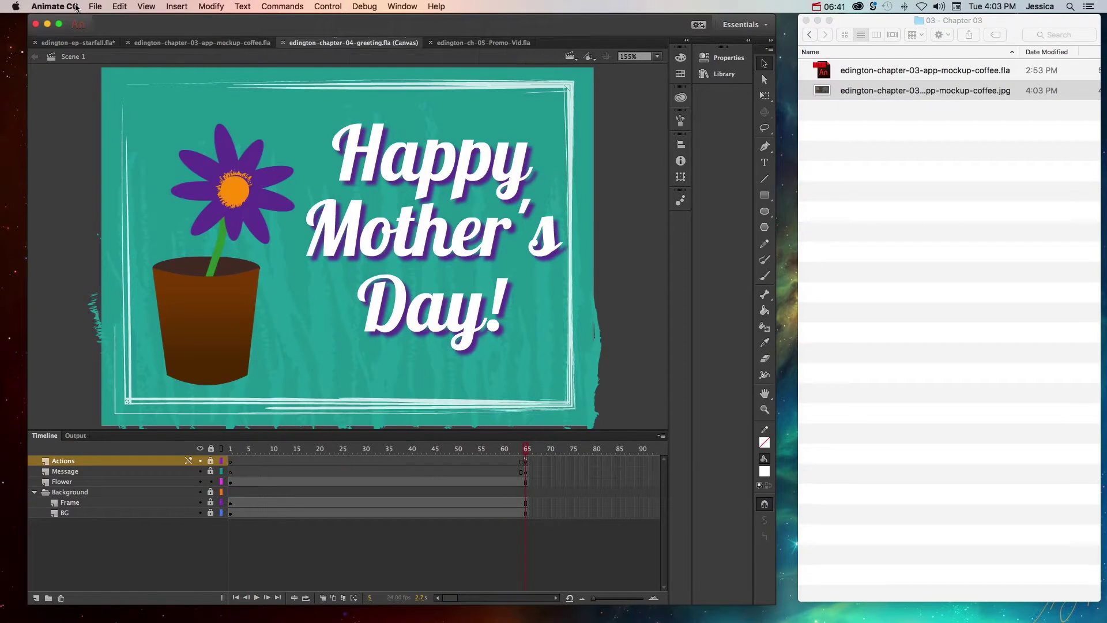
pyautogui.click(95, 6)
pyautogui.click(130, 183)
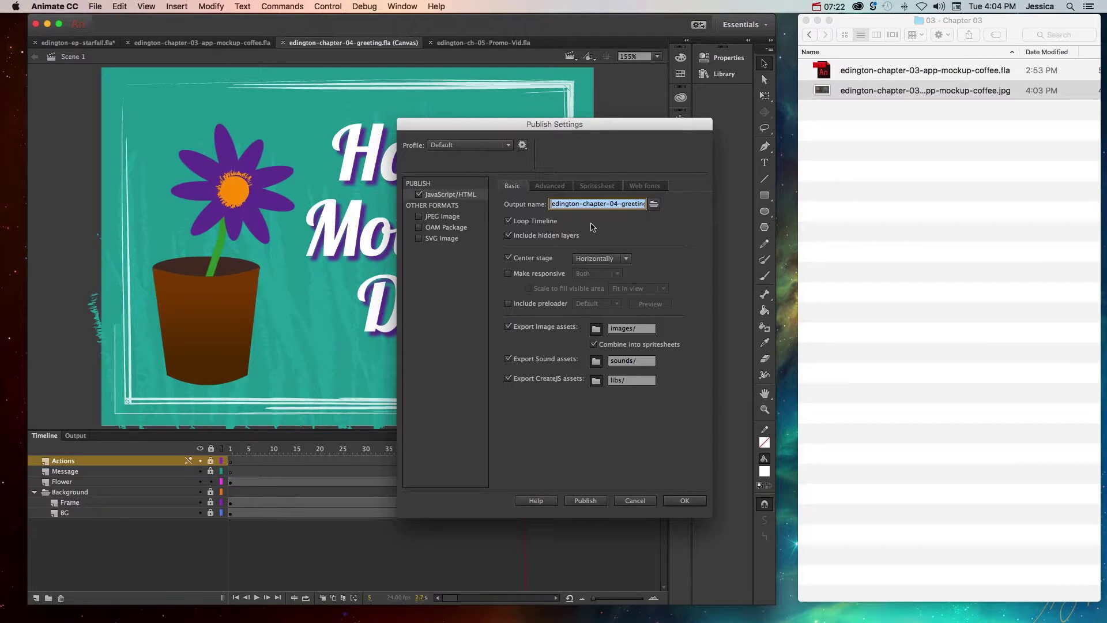
pyautogui.click(635, 501)
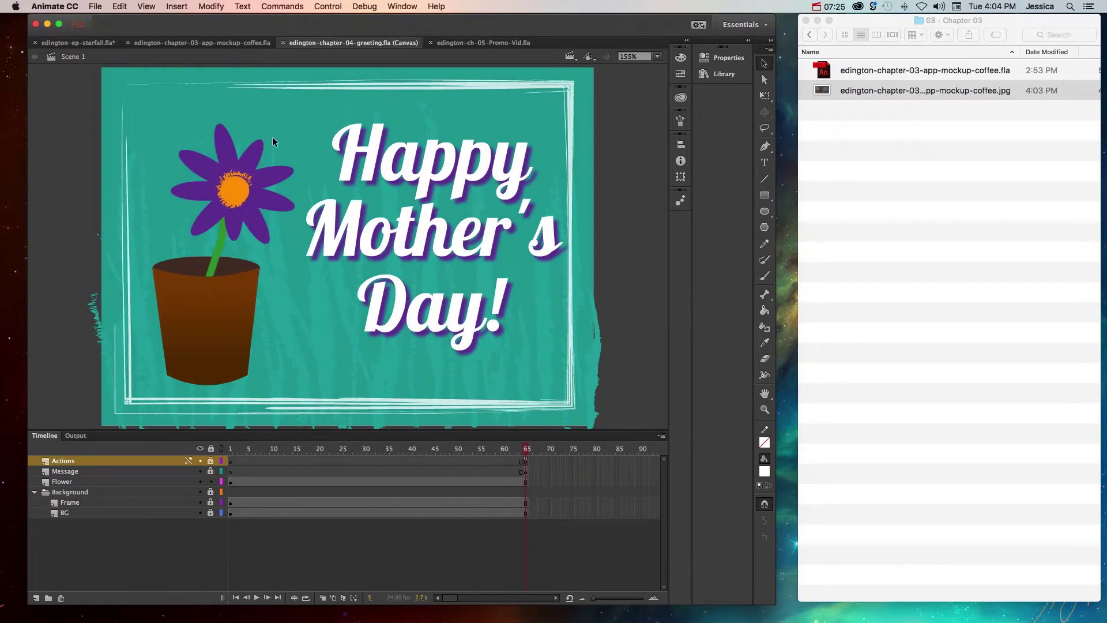
# - Switch to edington-ch-05-Promo-Vid.fla and open its Export Video settings
pyautogui.click(458, 42)
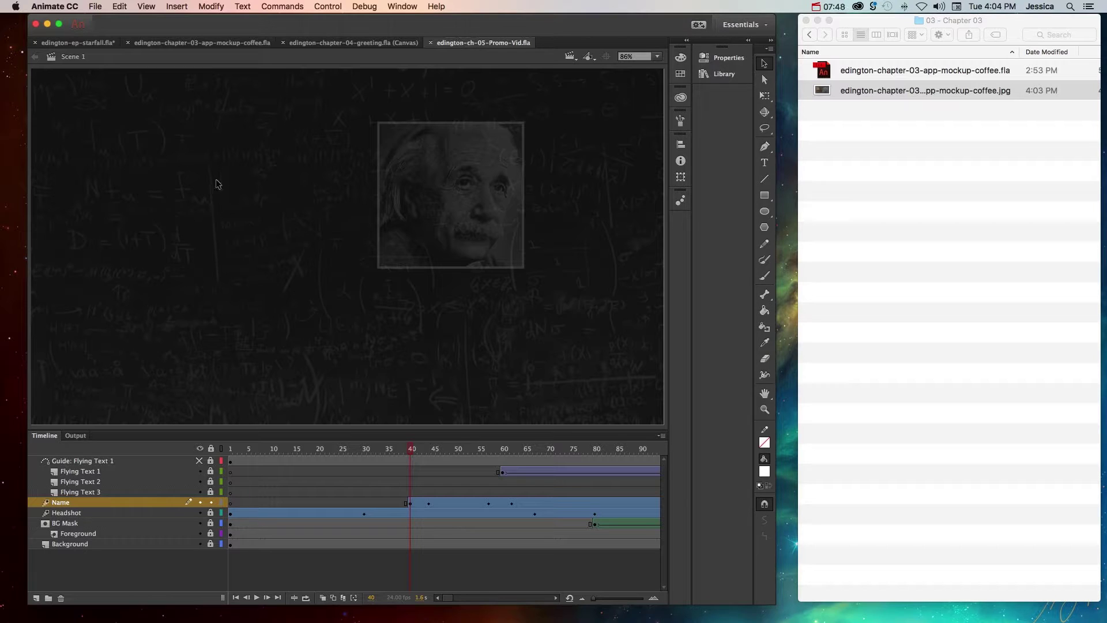
pyautogui.click(95, 7)
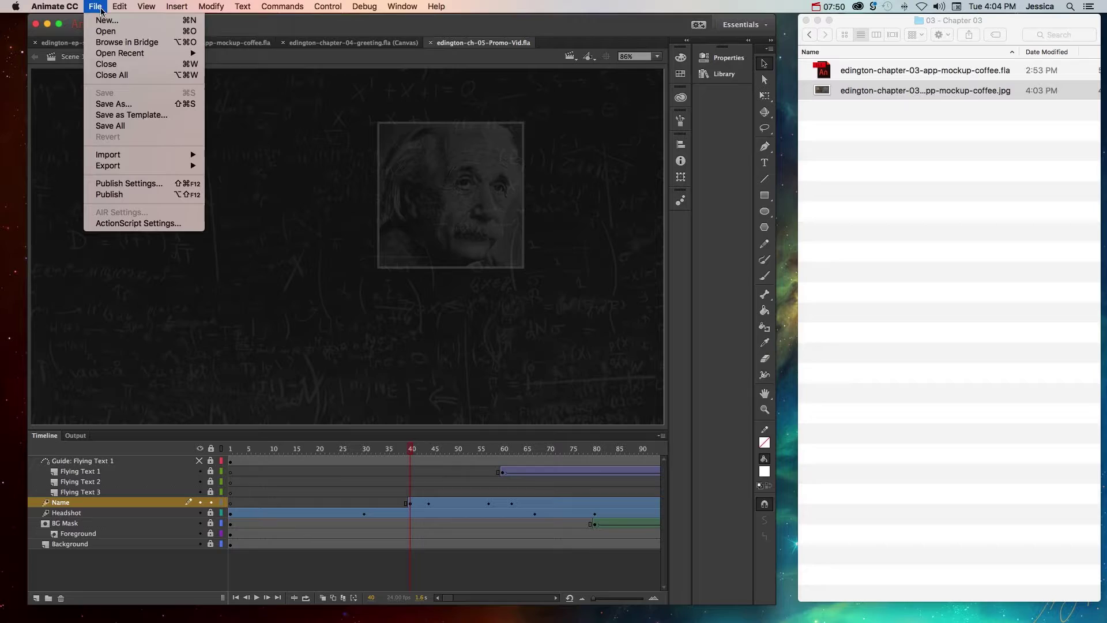
pyautogui.moveTo(175, 167)
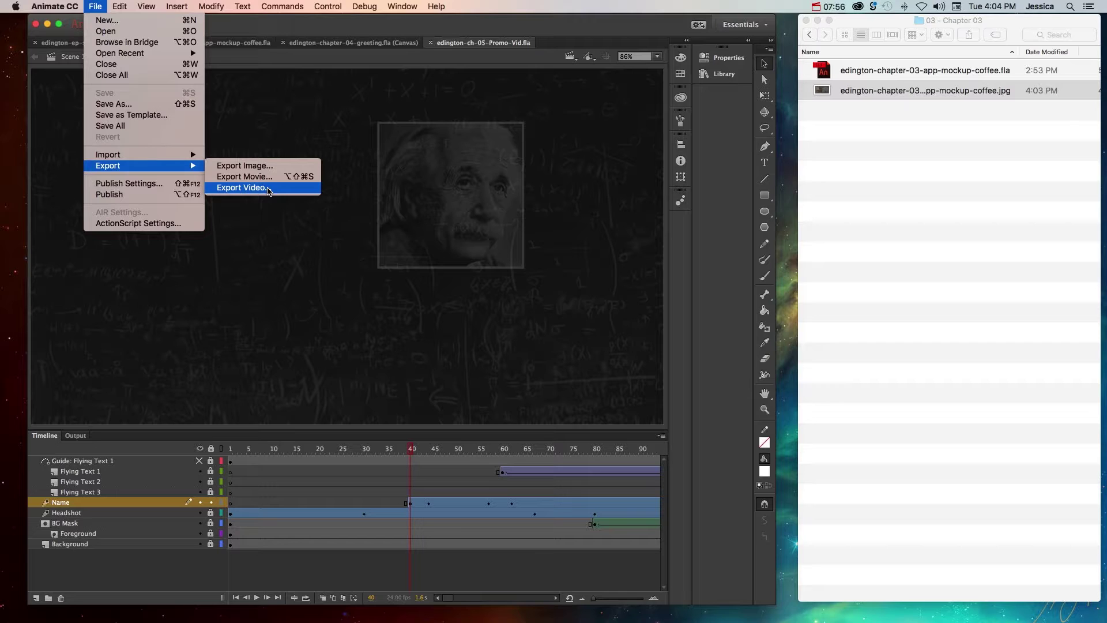
pyautogui.click(268, 189)
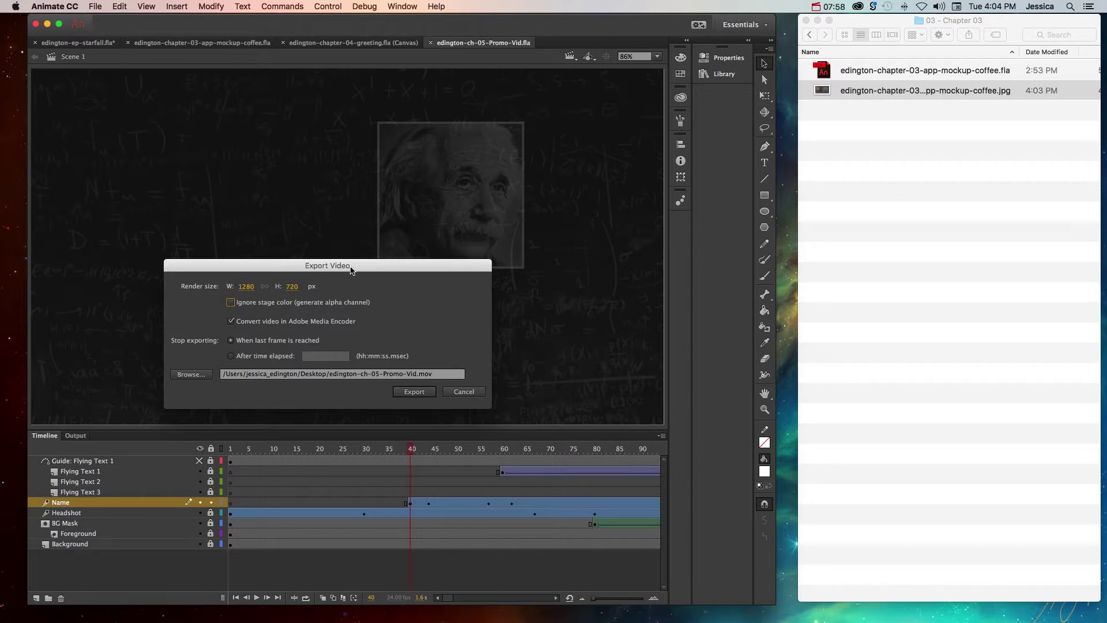
# - Uncheck 'Convert video in Adobe Media Encoder' in the Export Video dialog
pyautogui.moveTo(350, 270); pyautogui.dragTo(400, 226)
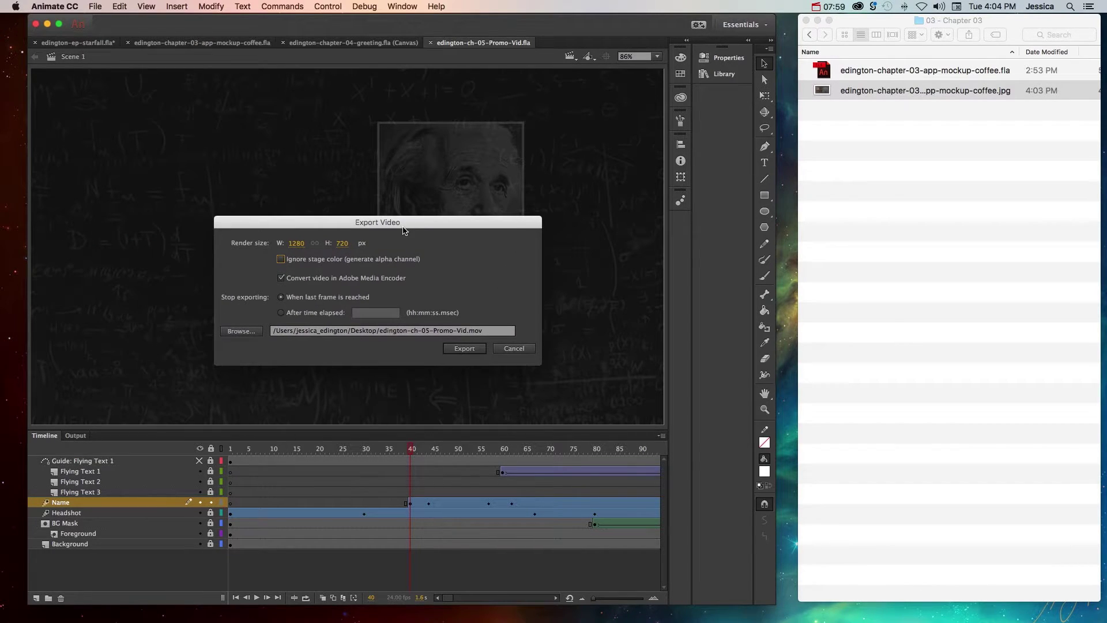
pyautogui.click(281, 278)
# - Set the MOV destination to MGD 143 > 08 - Chapter 05 and start the video export
pyautogui.click(239, 332)
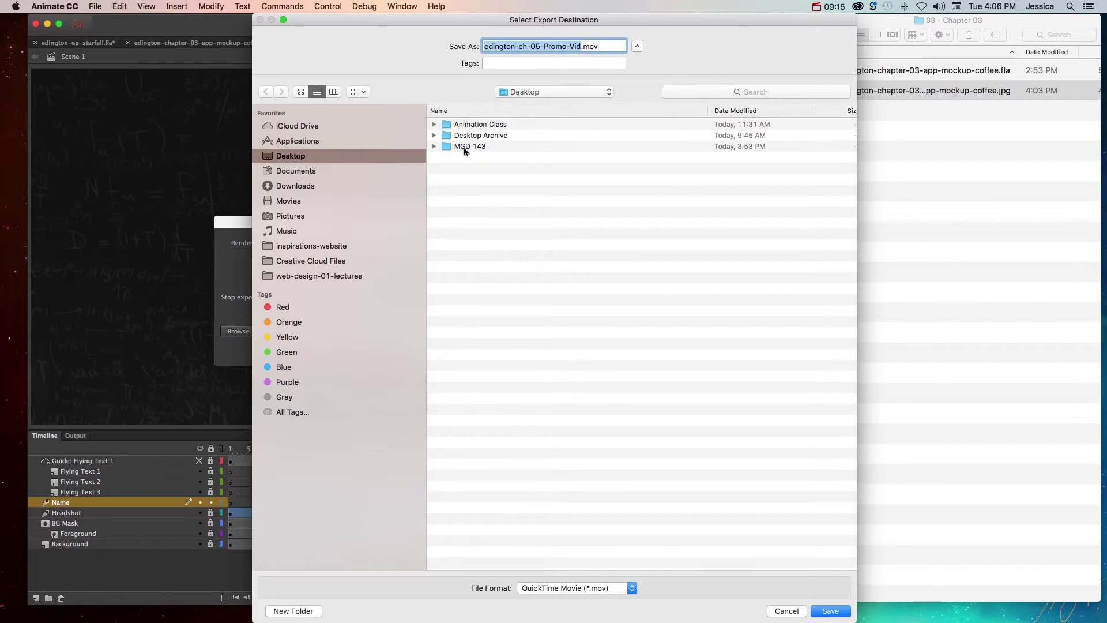
pyautogui.click(464, 146)
pyautogui.doubleClick(465, 146)
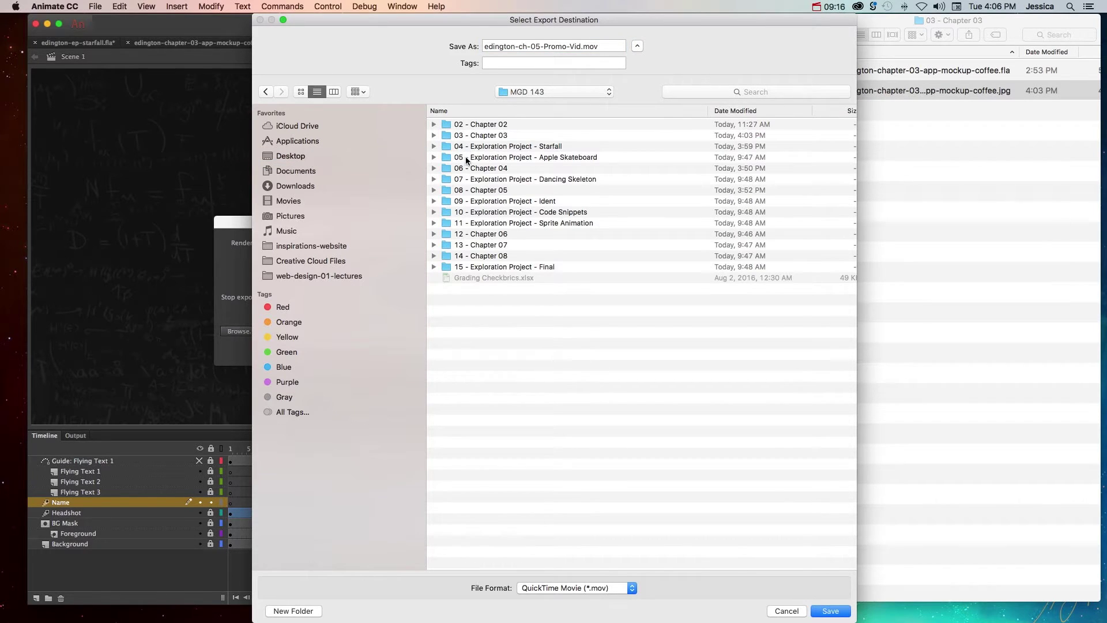
pyautogui.doubleClick(484, 191)
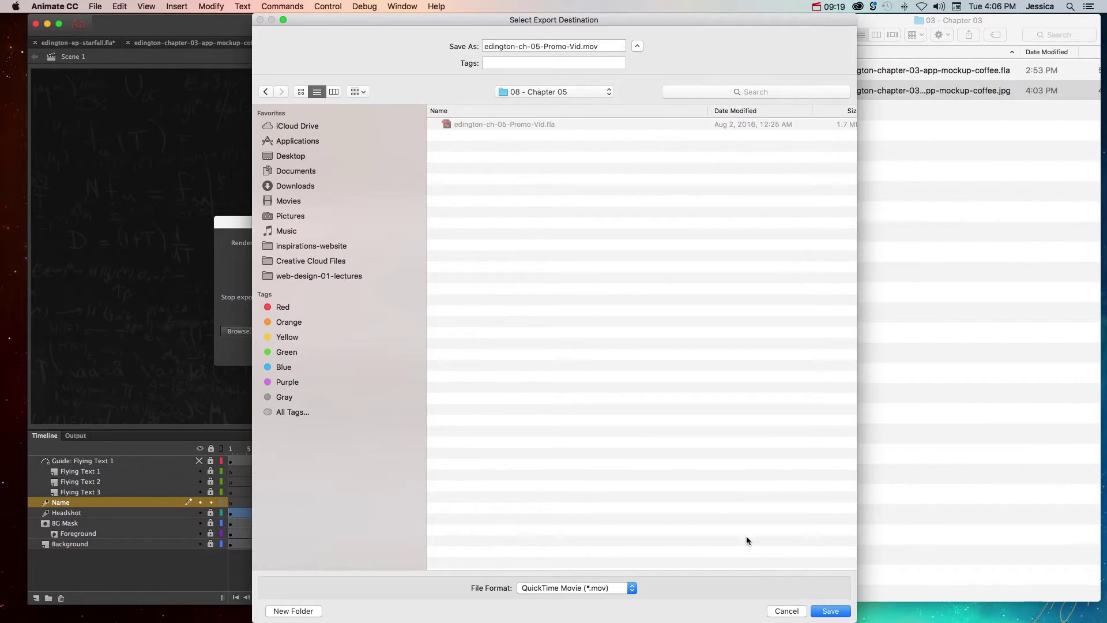
pyautogui.click(834, 611)
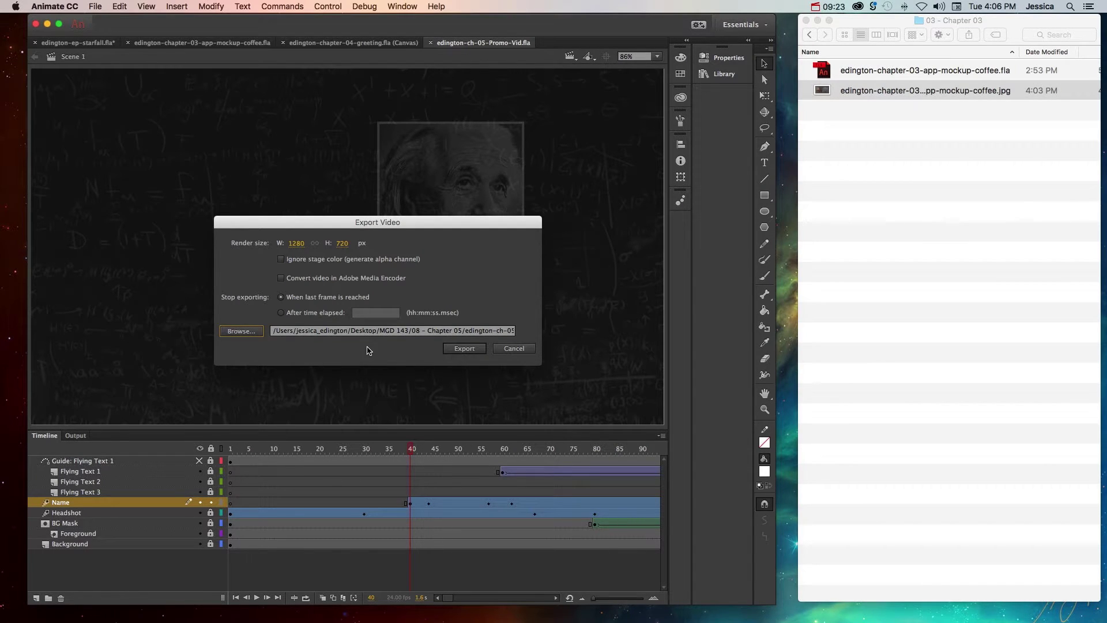
pyautogui.click(467, 351)
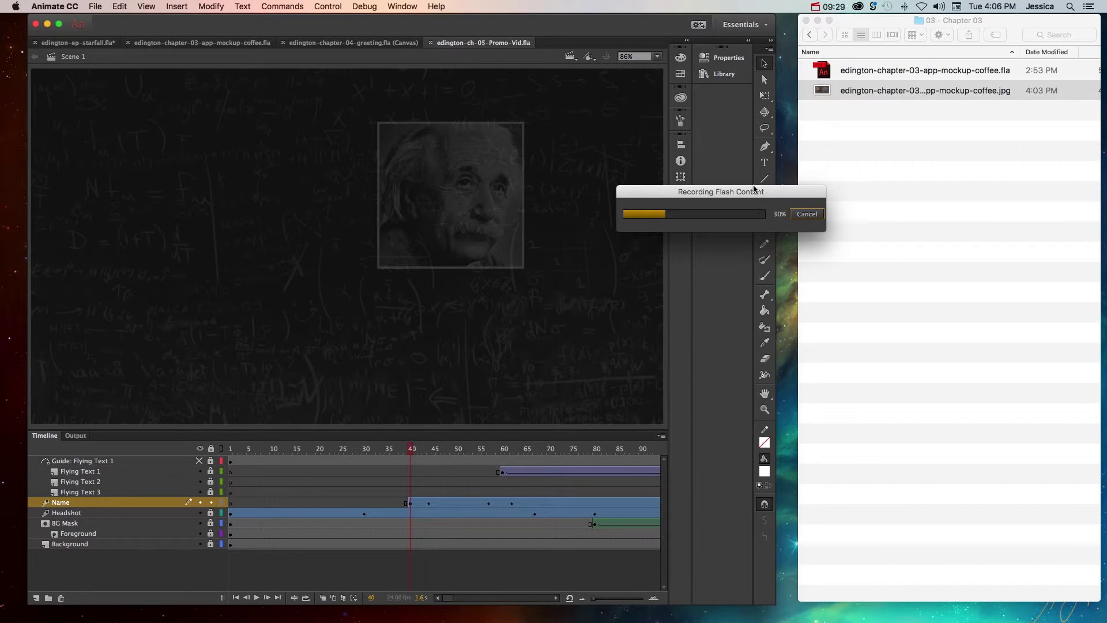
# - Select edington-ch-05-Promo-Vid.mov in the 08 - Chapter 05 folder, then return to Animate
pyautogui.click(827, 46)
pyautogui.click(809, 34)
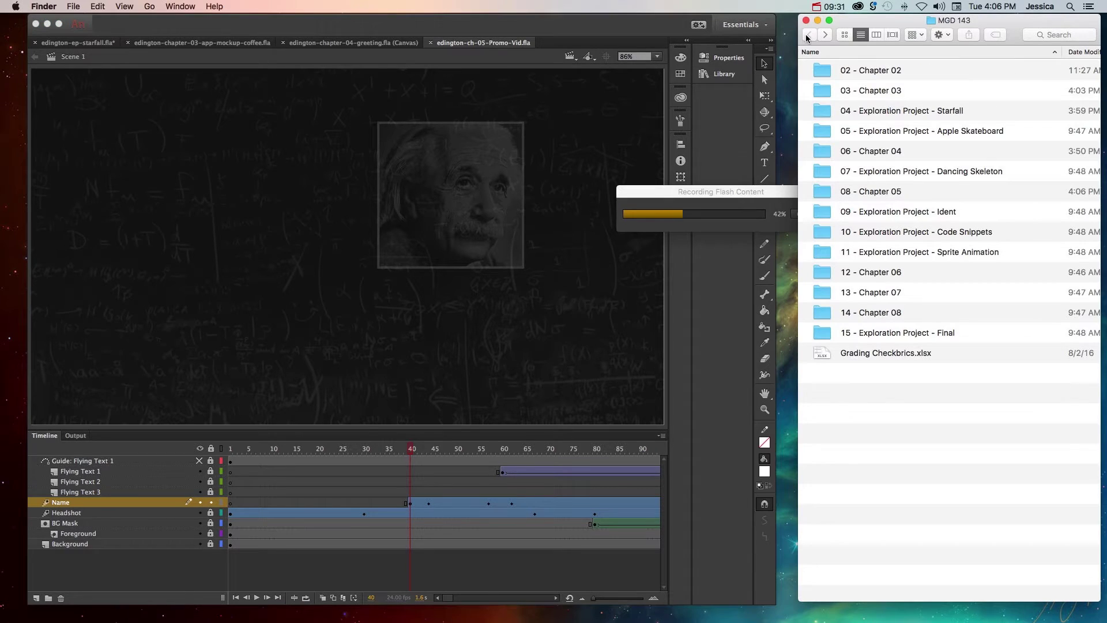
pyautogui.doubleClick(843, 191)
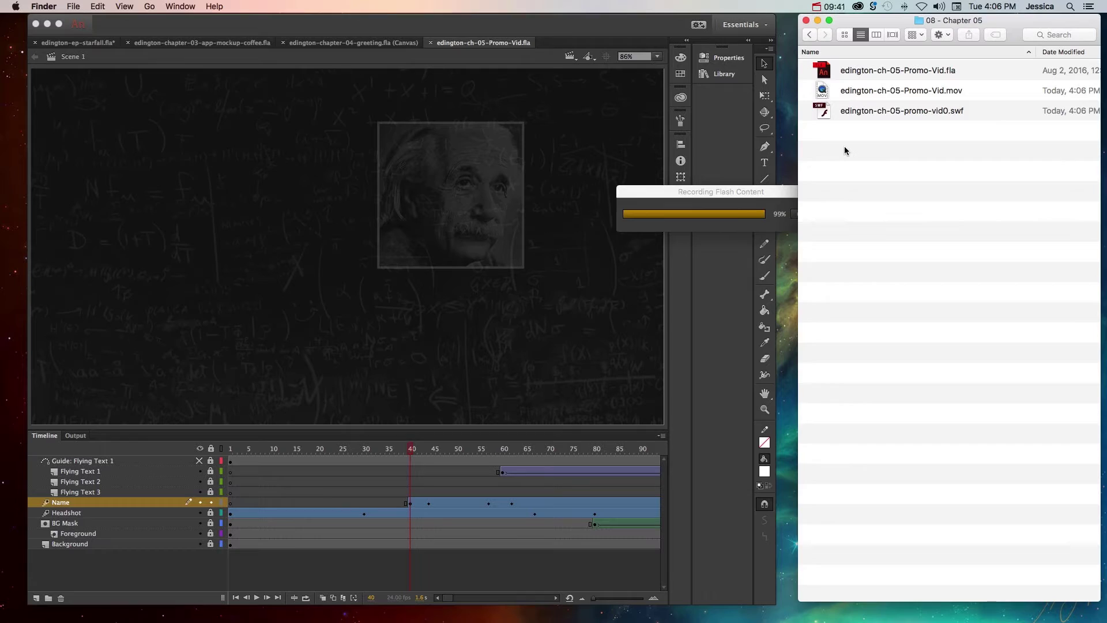
pyautogui.click(824, 97)
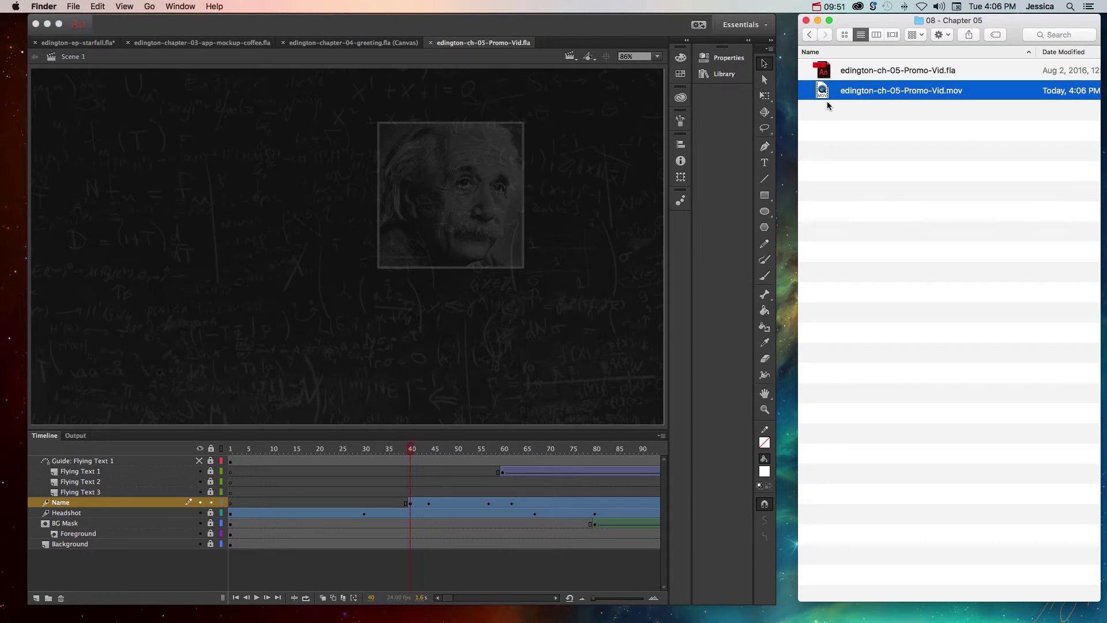
pyautogui.click(190, 30)
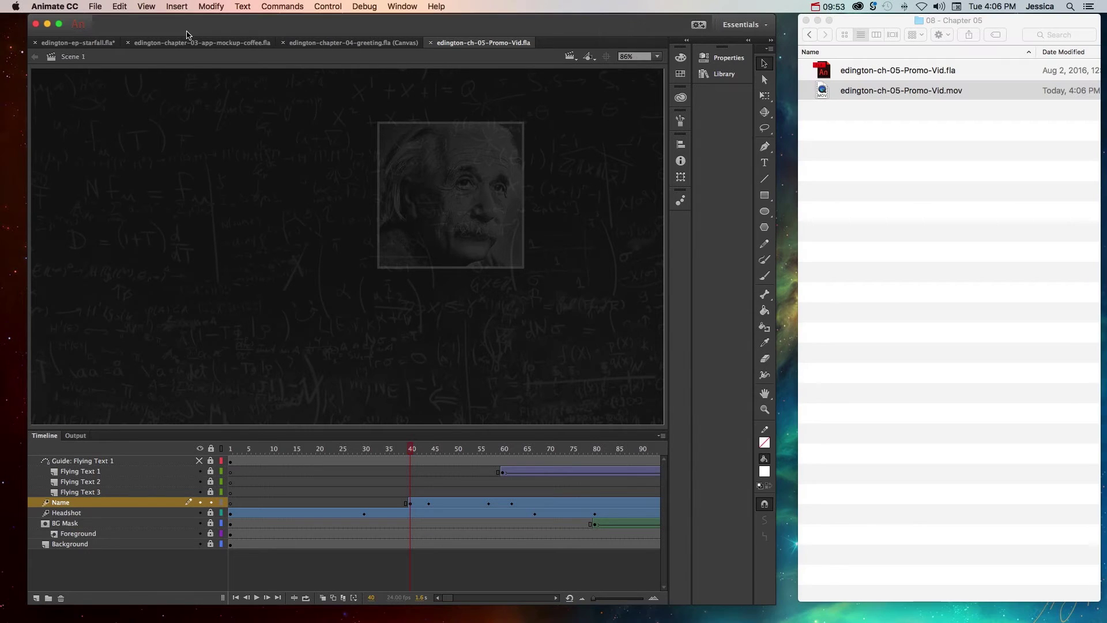
pyautogui.click(98, 8)
pyautogui.moveTo(163, 168)
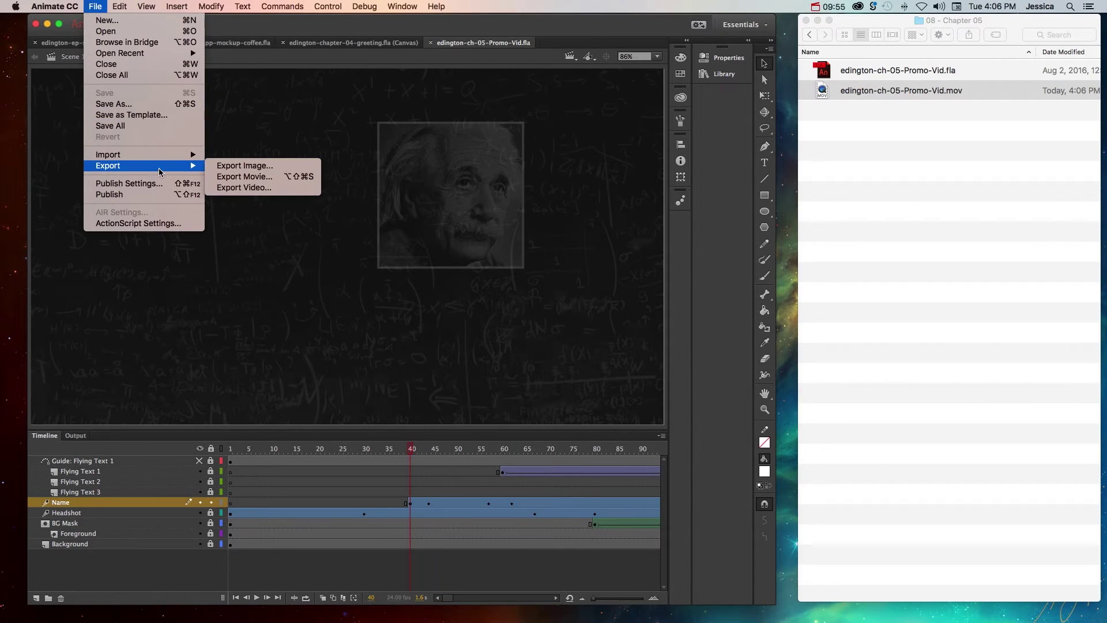
pyautogui.click(245, 176)
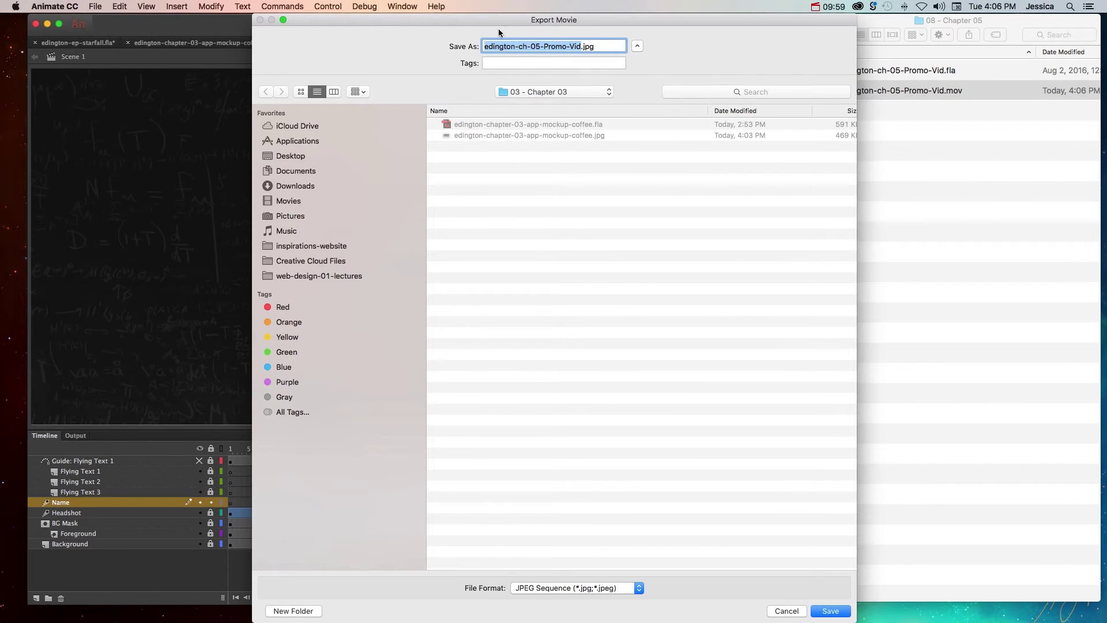
pyautogui.moveTo(856, 620); pyautogui.dragTo(748, 413)
pyautogui.click(528, 384)
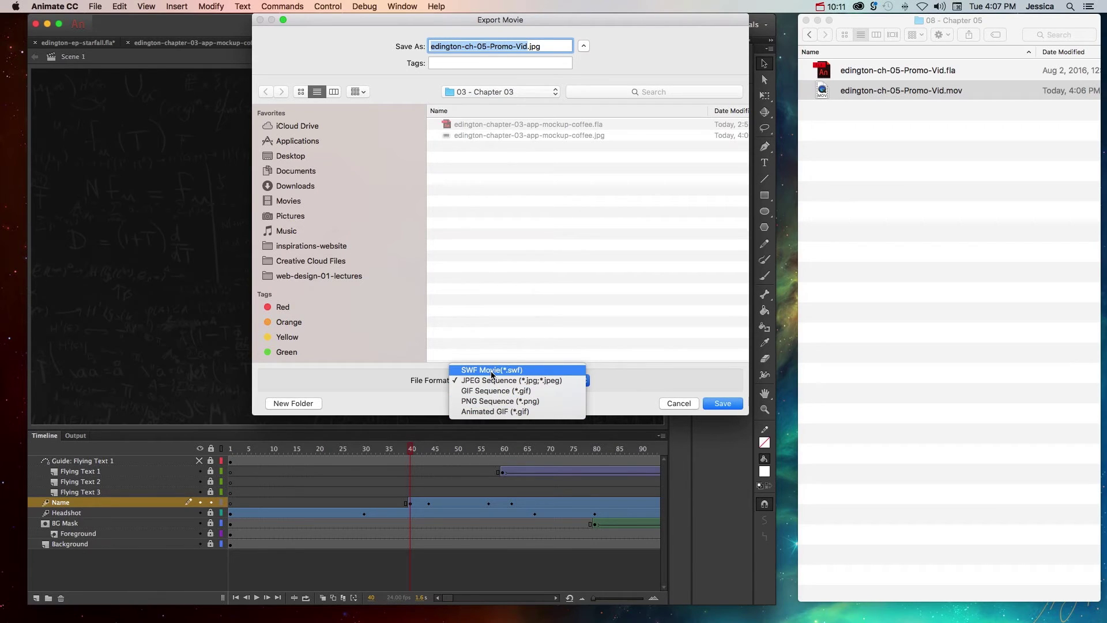
pyautogui.click(624, 382)
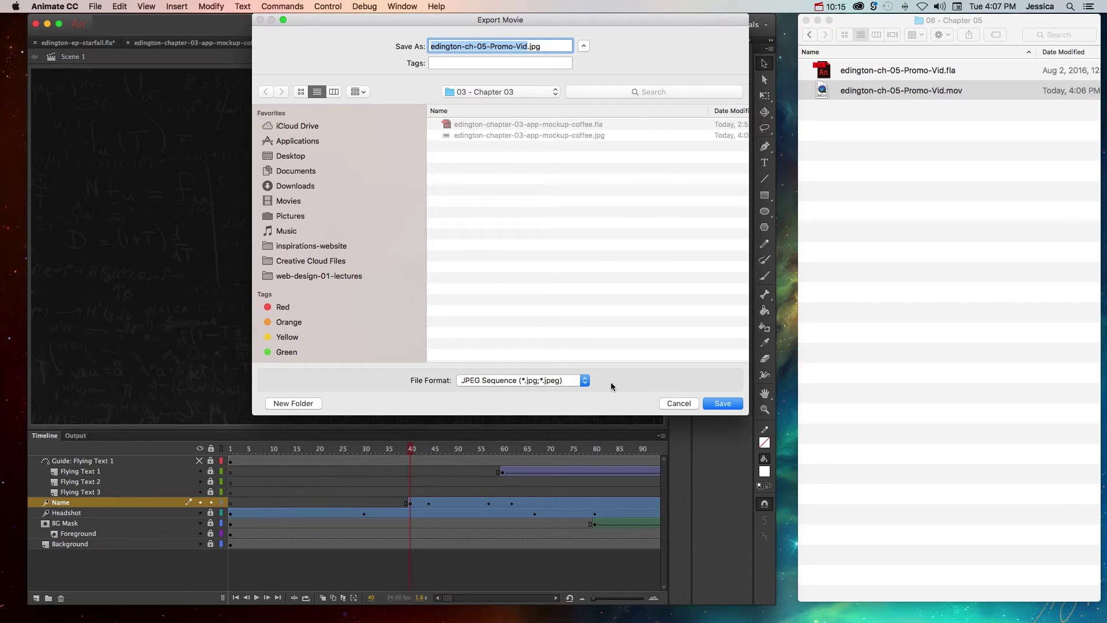
pyautogui.click(680, 404)
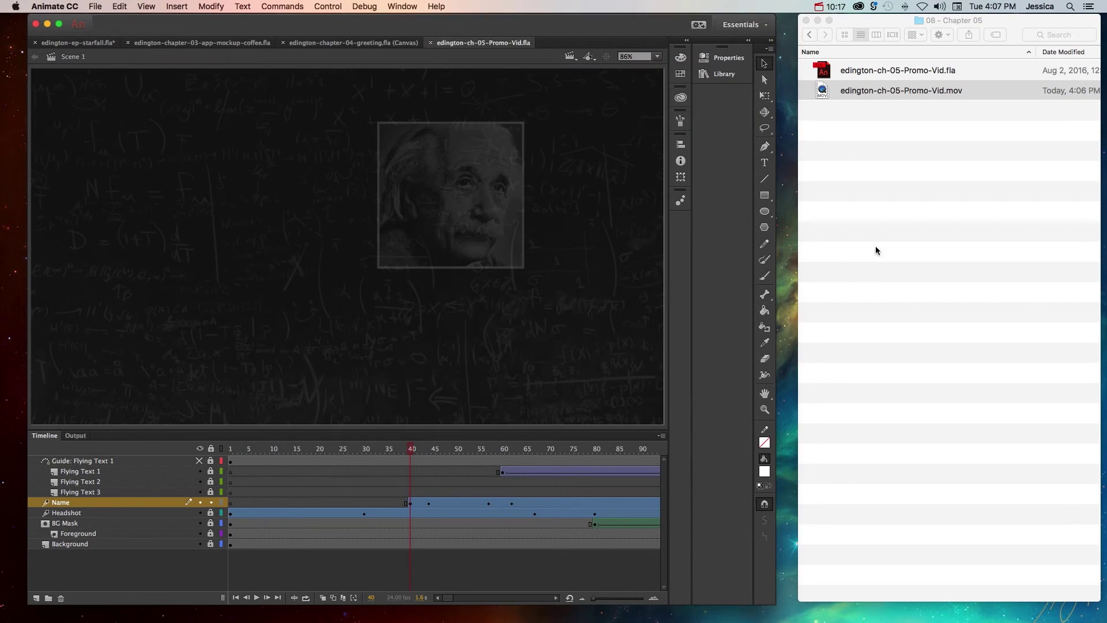
# - Widen the Chapter 05 folder to confirm the 1.12 GB QuickTime movie, scrub the promo timeline, then narrow Finder
pyautogui.click(852, 97)
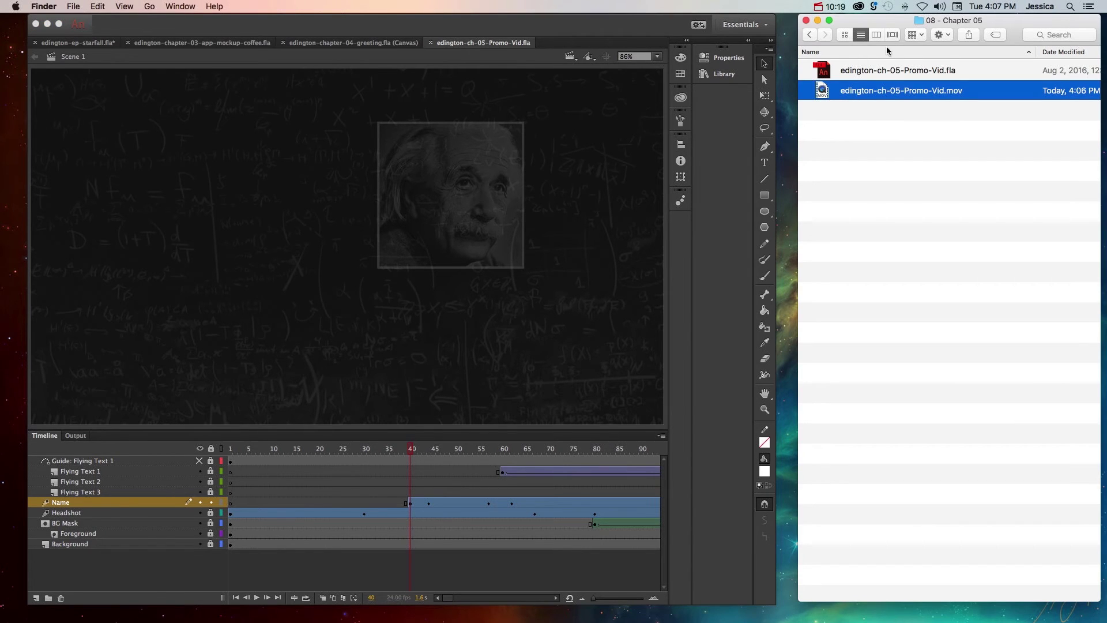
pyautogui.moveTo(798, 76); pyautogui.dragTo(442, 76)
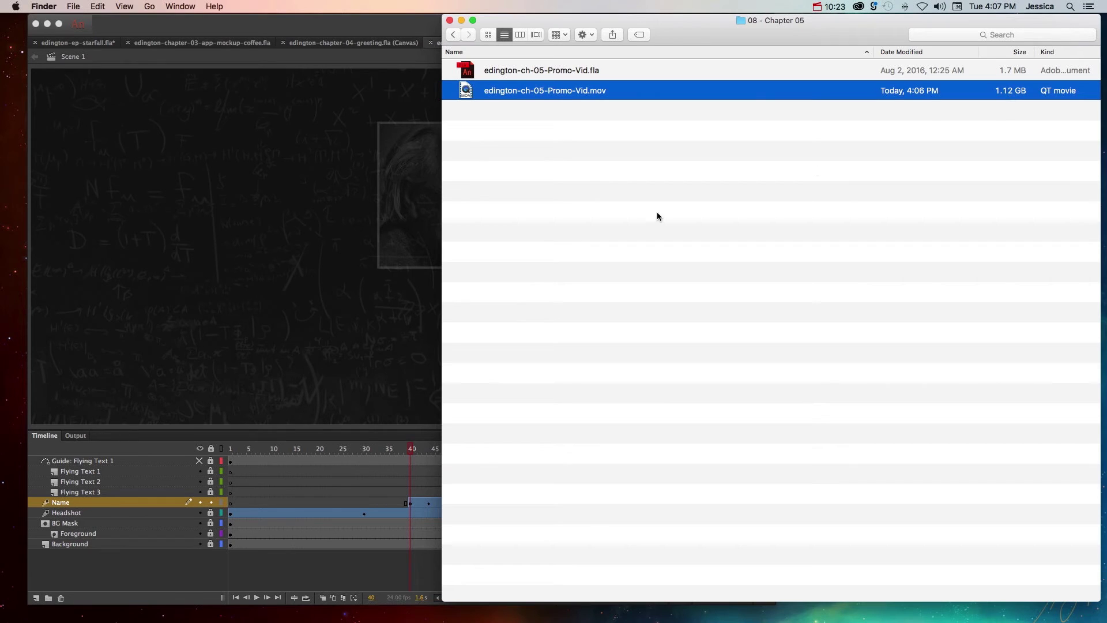
pyautogui.click(366, 428)
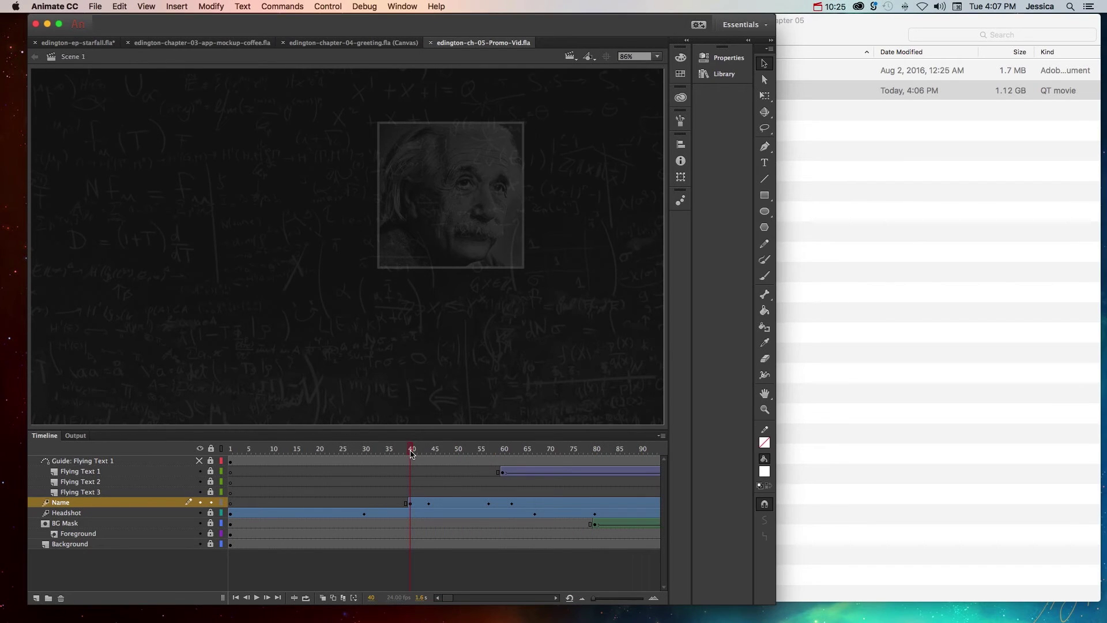
pyautogui.moveTo(410, 453); pyautogui.dragTo(690, 452)
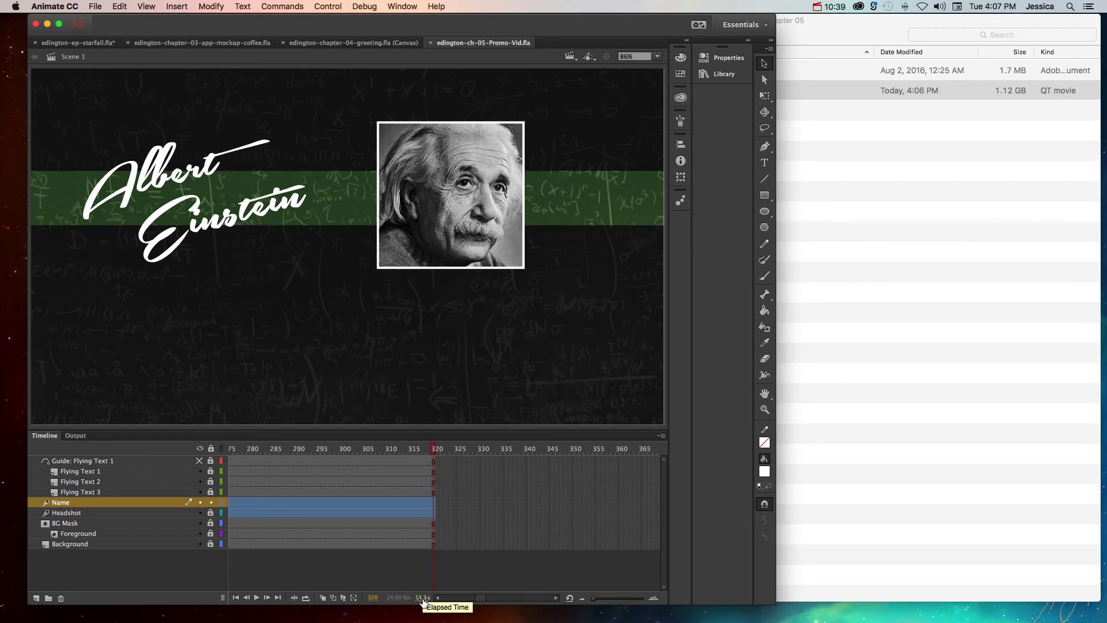
pyautogui.click(906, 203)
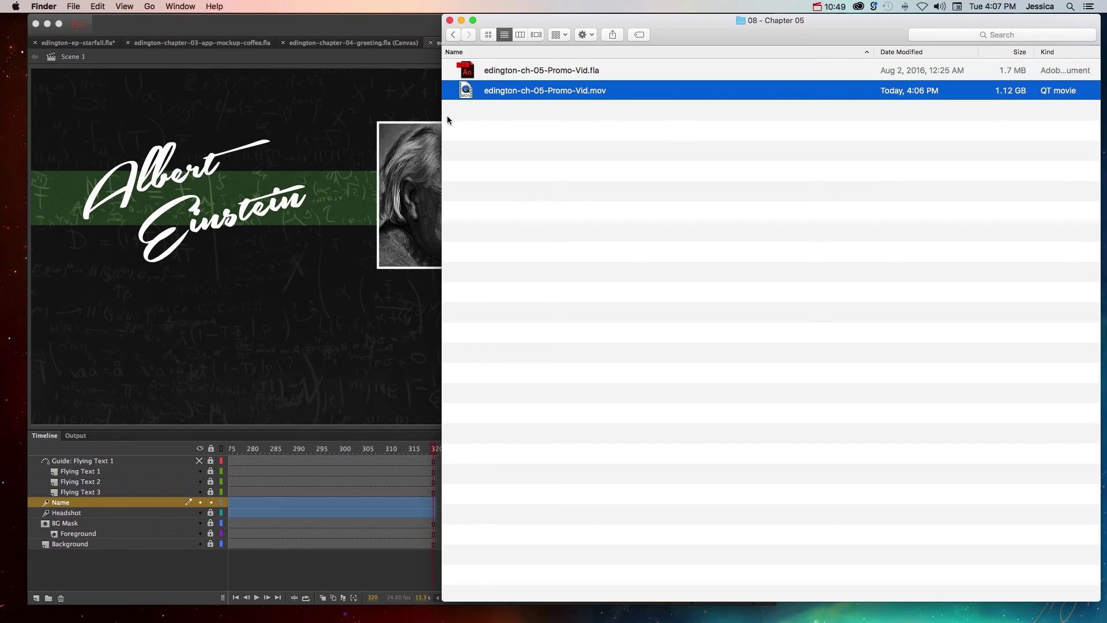
pyautogui.moveTo(442, 120); pyautogui.dragTo(787, 156)
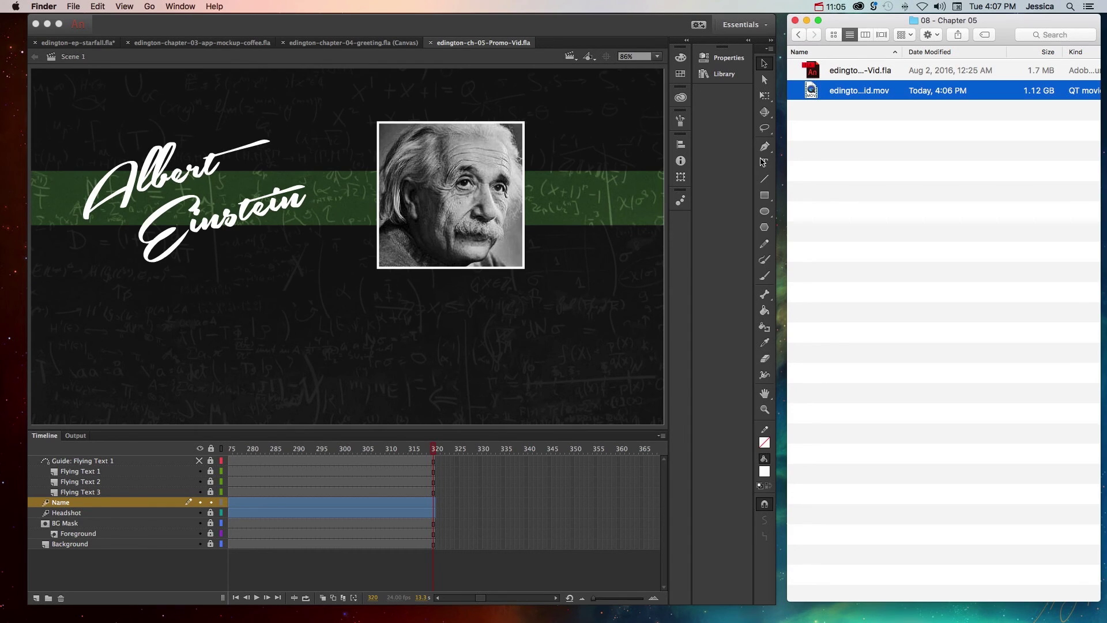
# - Switch Animate to the Mother's Day greeting card, then begin renaming the Promo-Vid .fla file in Finder
pyautogui.click(352, 49)
pyautogui.click(352, 49)
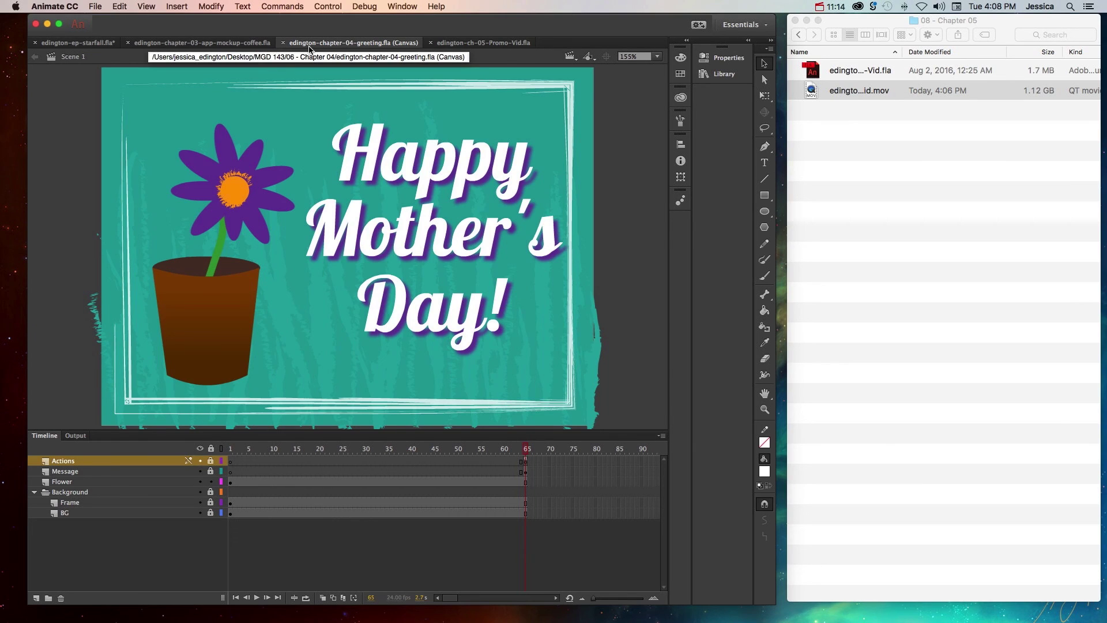
pyautogui.click(867, 97)
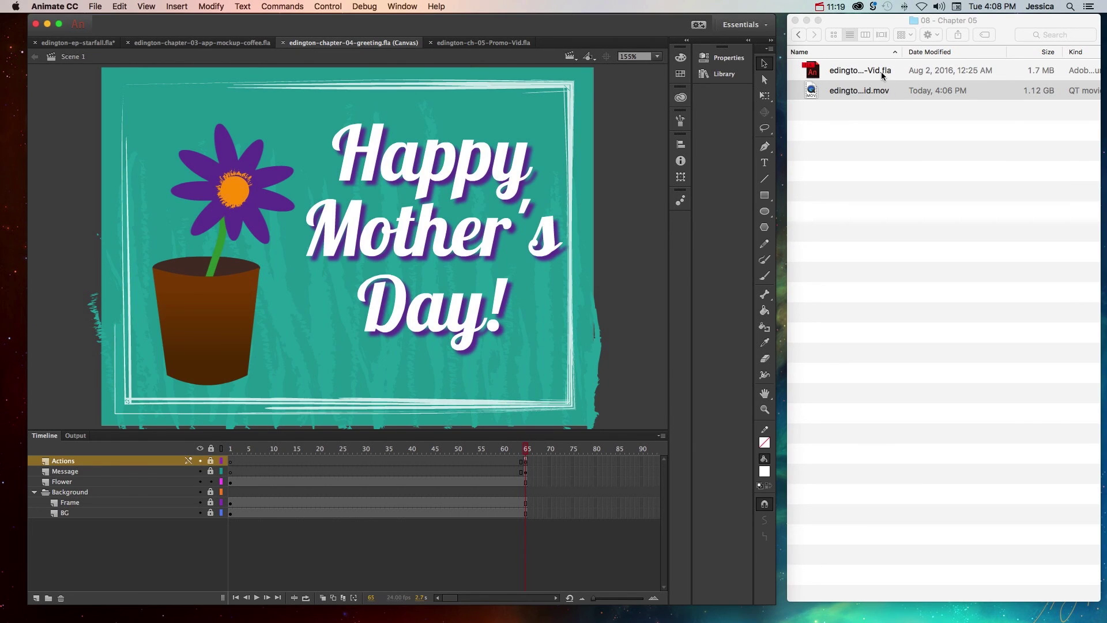
pyautogui.click(852, 72)
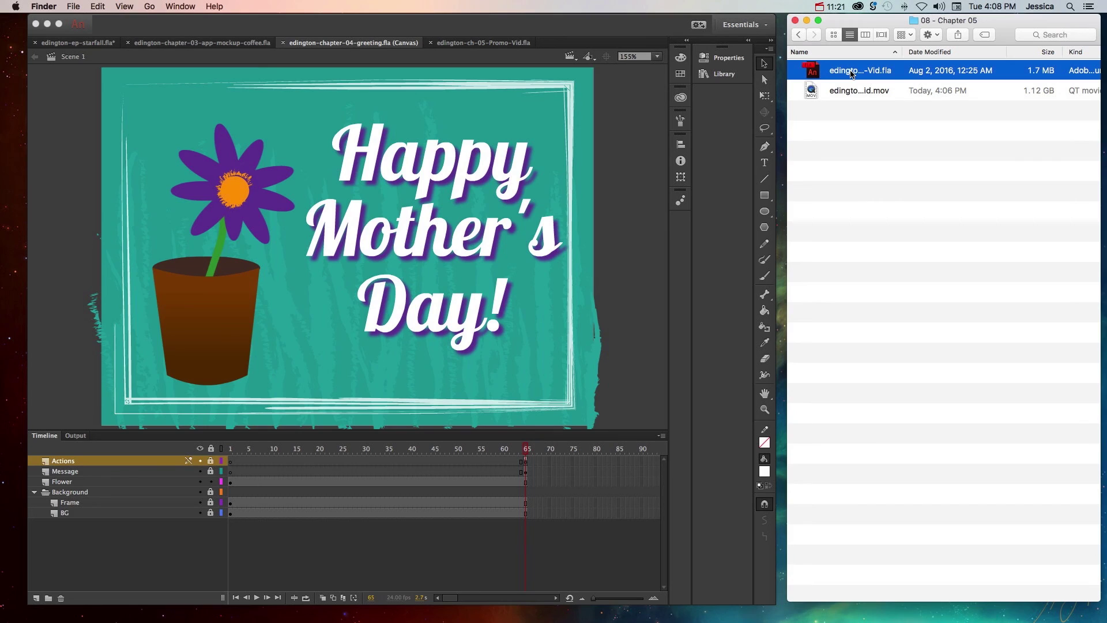
pyautogui.click(850, 71)
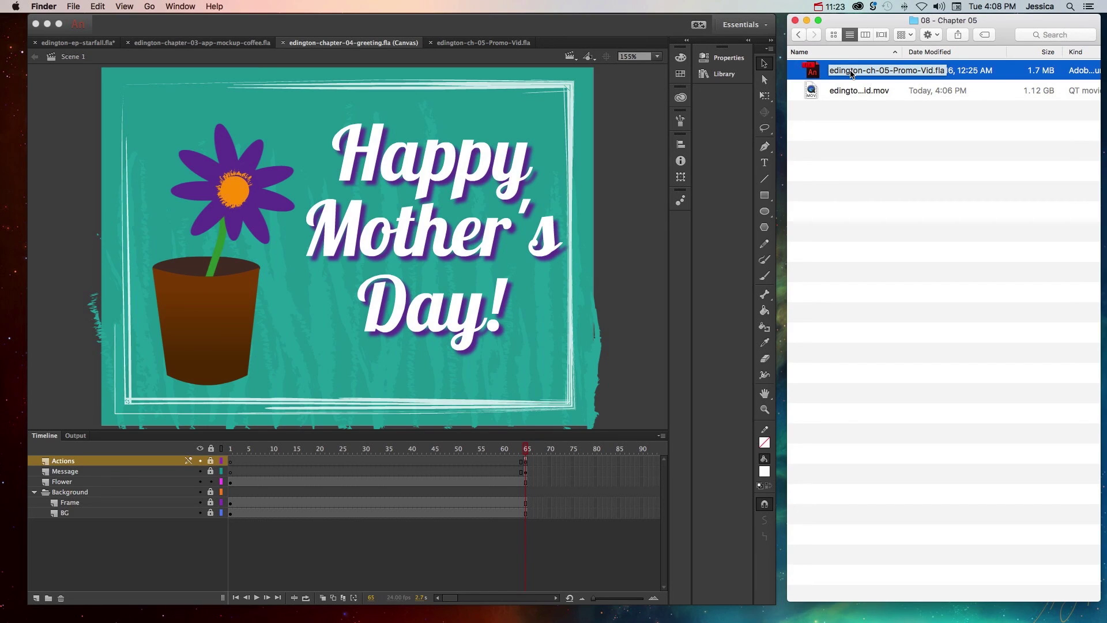